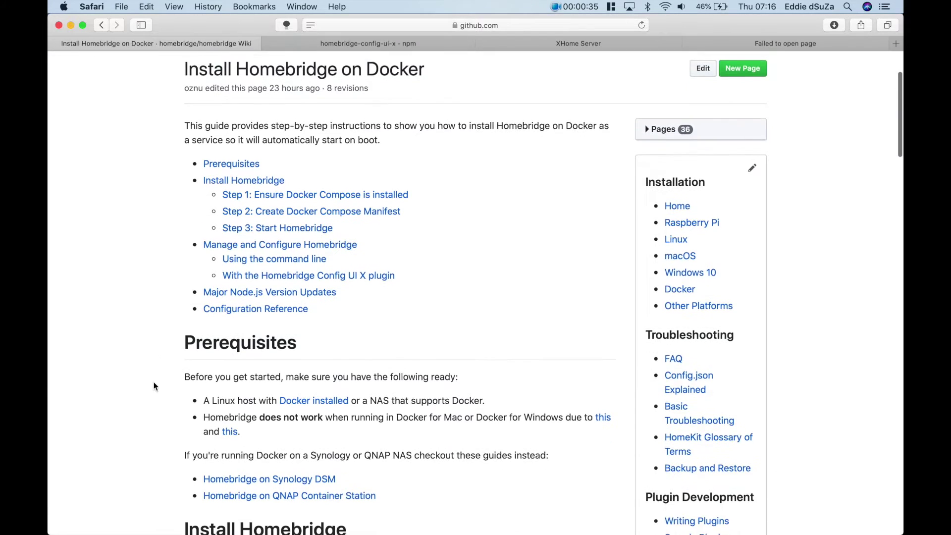
- Open the 'Homebridge on Synology DSM' wiki guide and read down to '3. Installing Plugins'
left_click(222, 356)
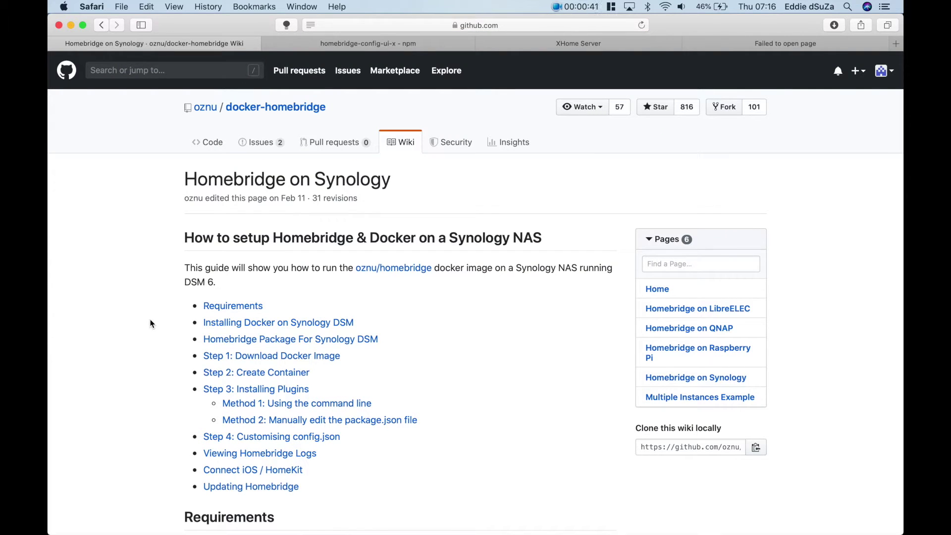
scroll(152, 323, "down", 5)
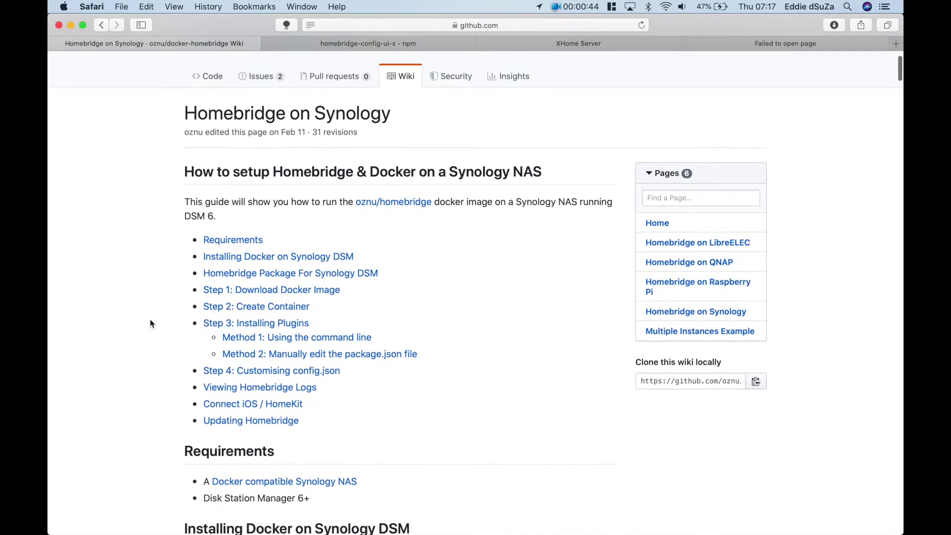
scroll(151, 323, "down", 20)
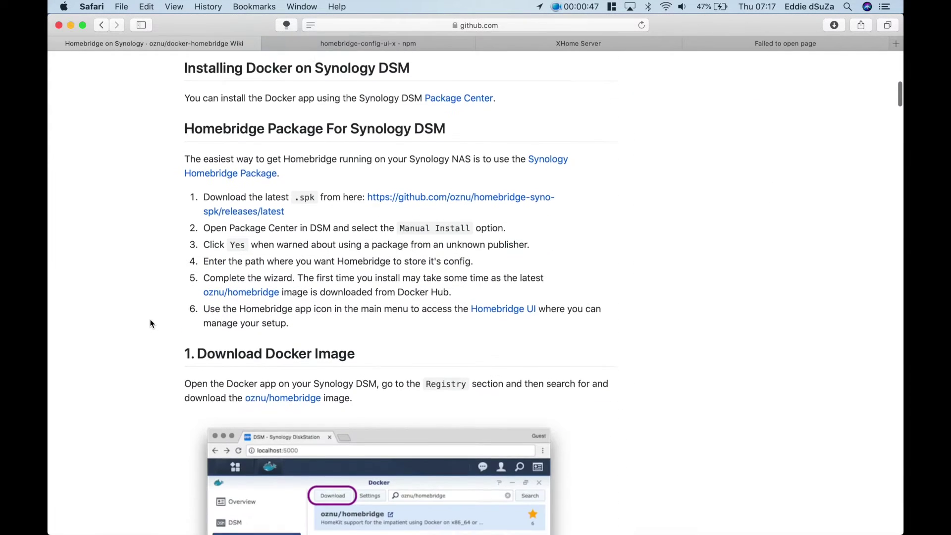
scroll(151, 323, "down", 15)
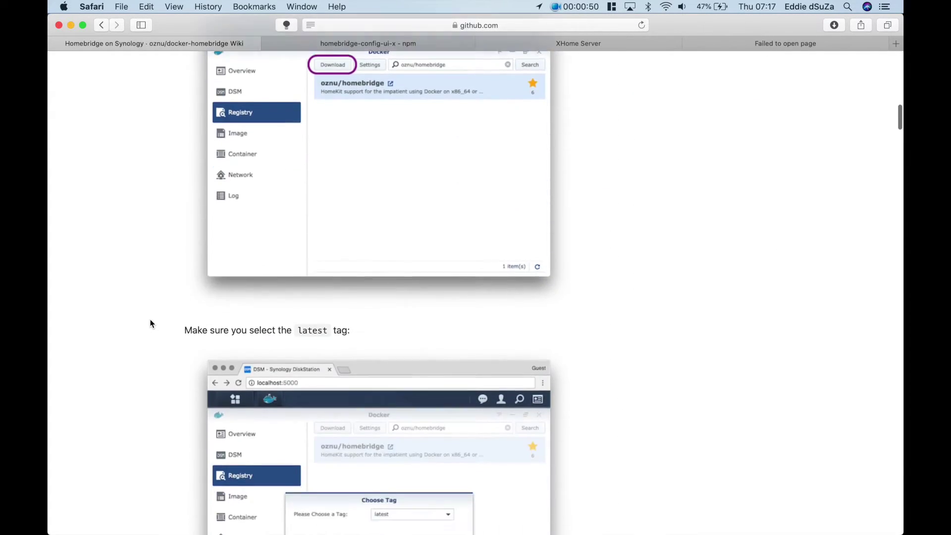
scroll(151, 323, "down", 20)
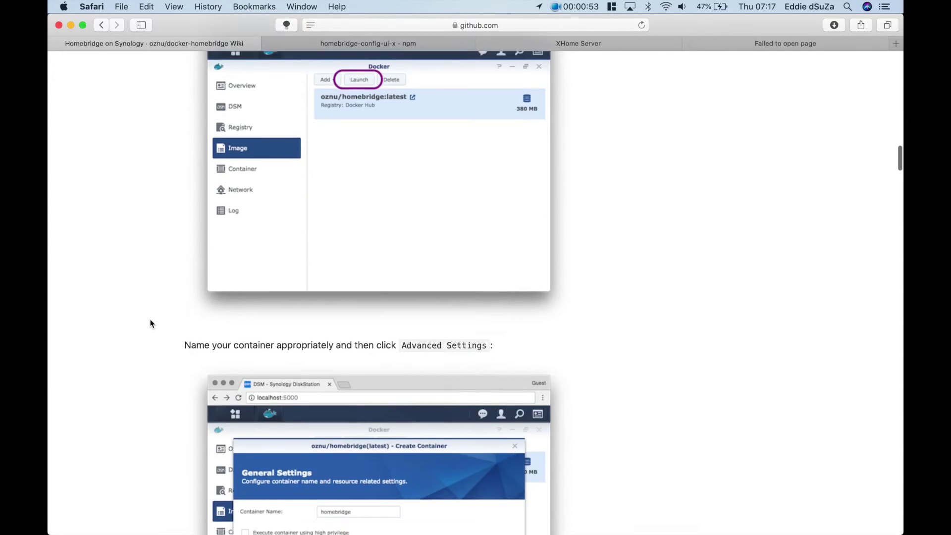
scroll(151, 323, "down", 20)
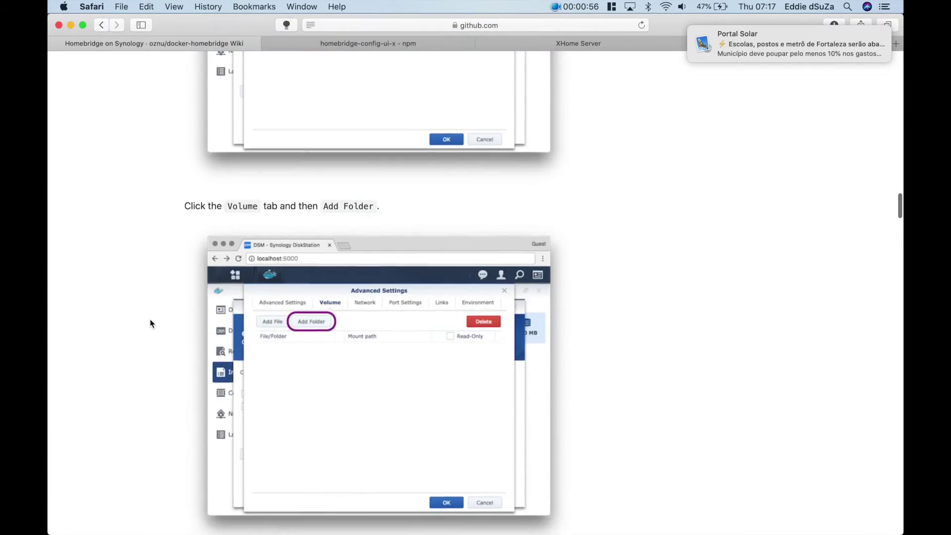
scroll(151, 323, "down", 20)
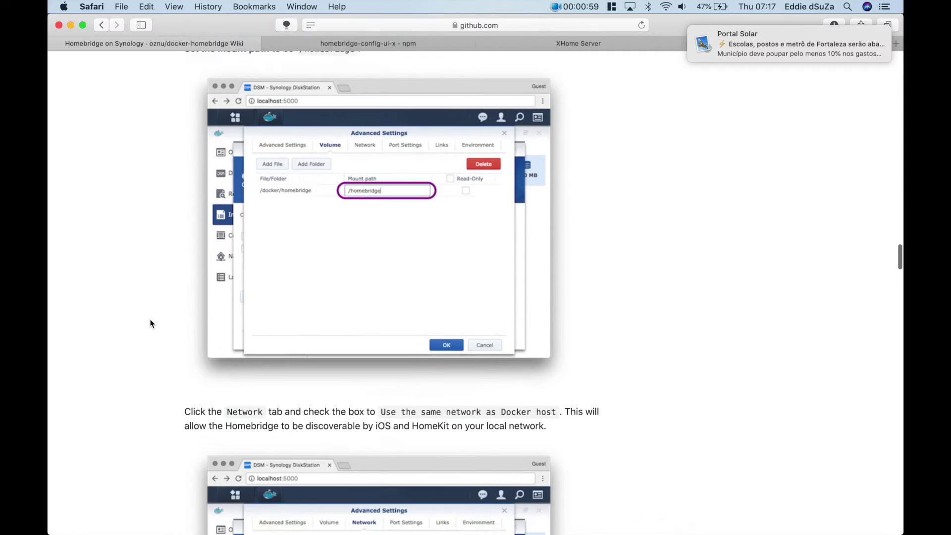
scroll(151, 323, "down", 20)
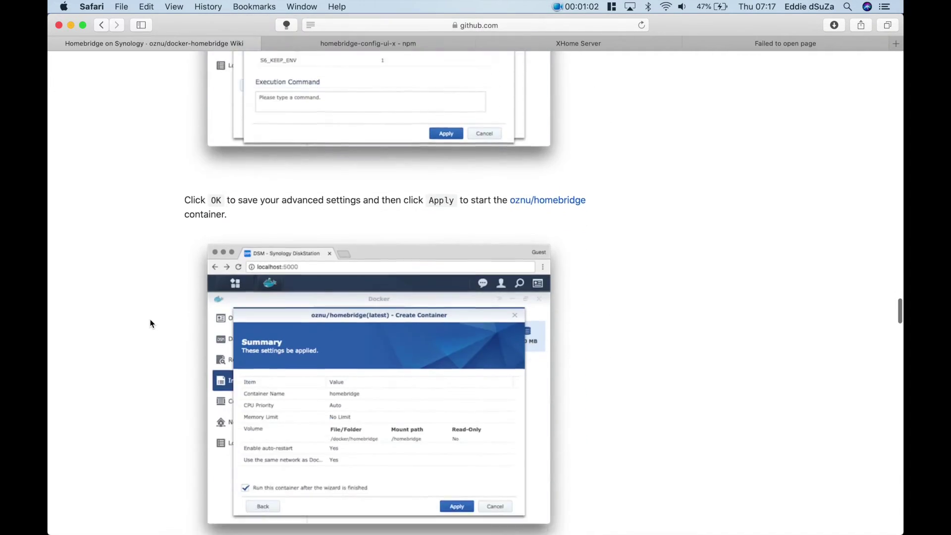
scroll(151, 323, "down", 3)
scroll(152, 323, "up", 7)
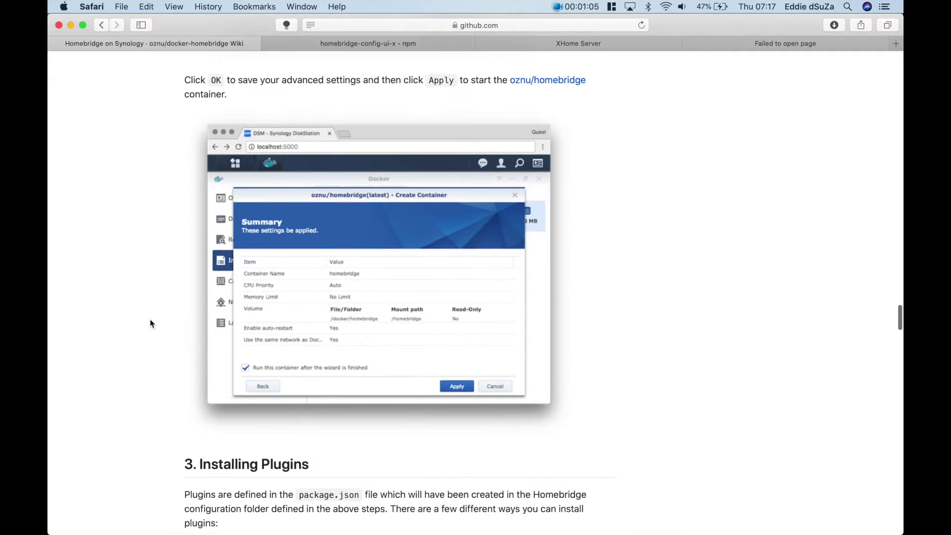
scroll(151, 323, "down", 8)
scroll(151, 323, "down", 8)
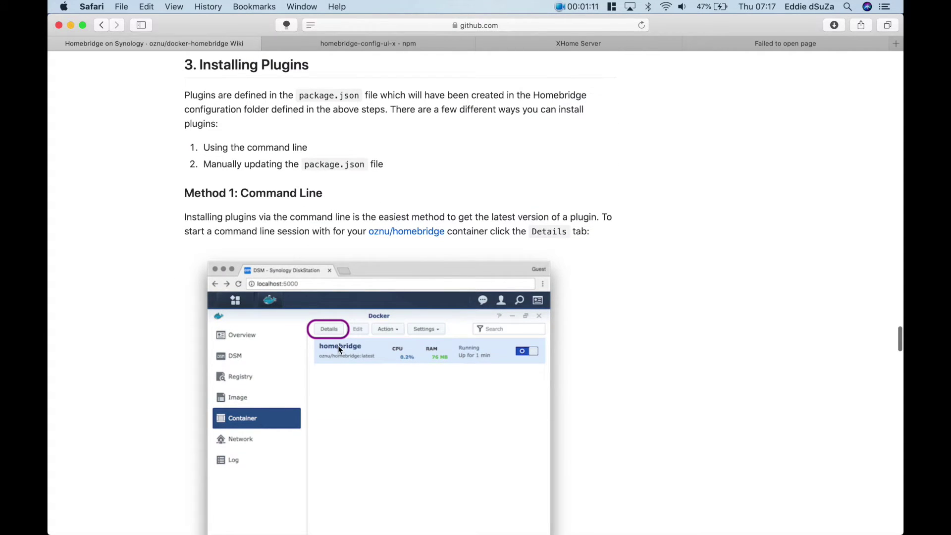
- Skim the homebridge-config-ui-x npm readme, then switch to the XHome Server sign-in page
left_click(370, 44)
scroll(384, 418, "down", 15)
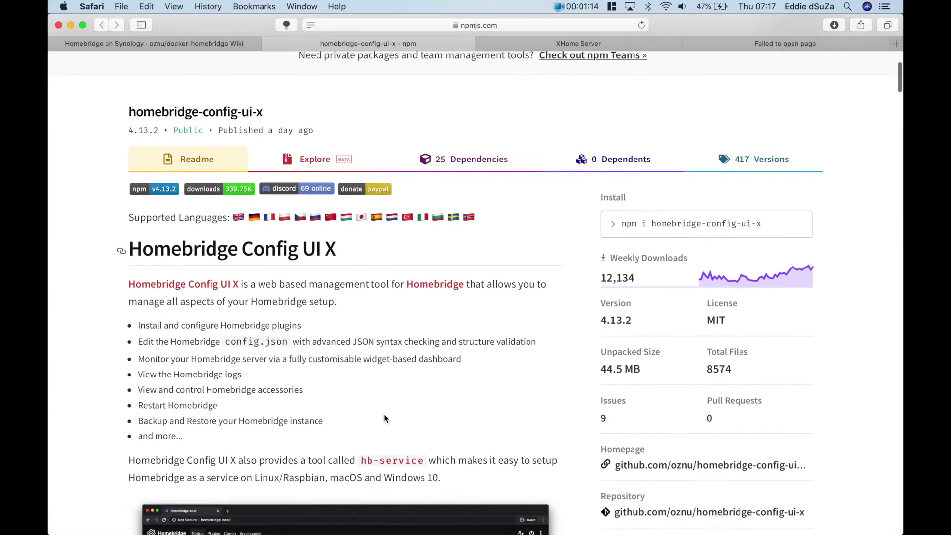
scroll(386, 419, "down", 11)
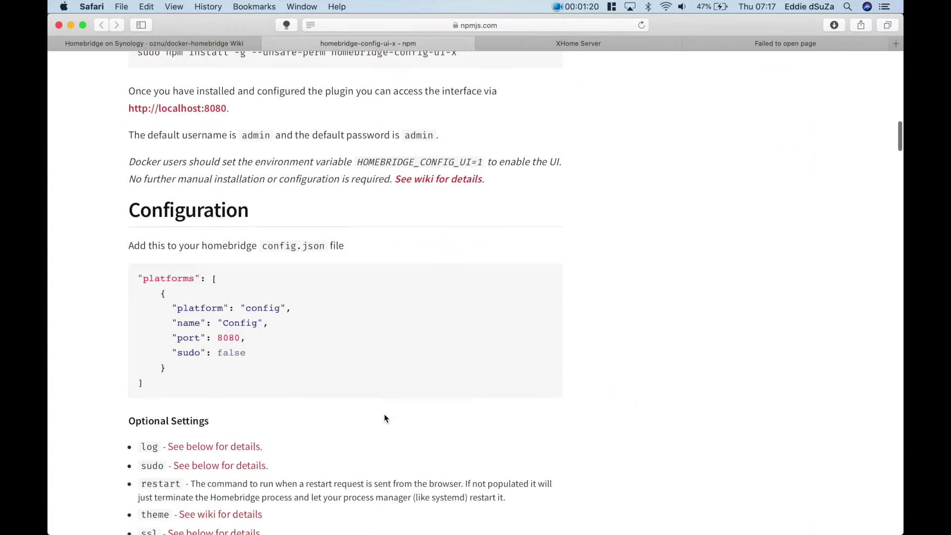
scroll(384, 415, "up", 20)
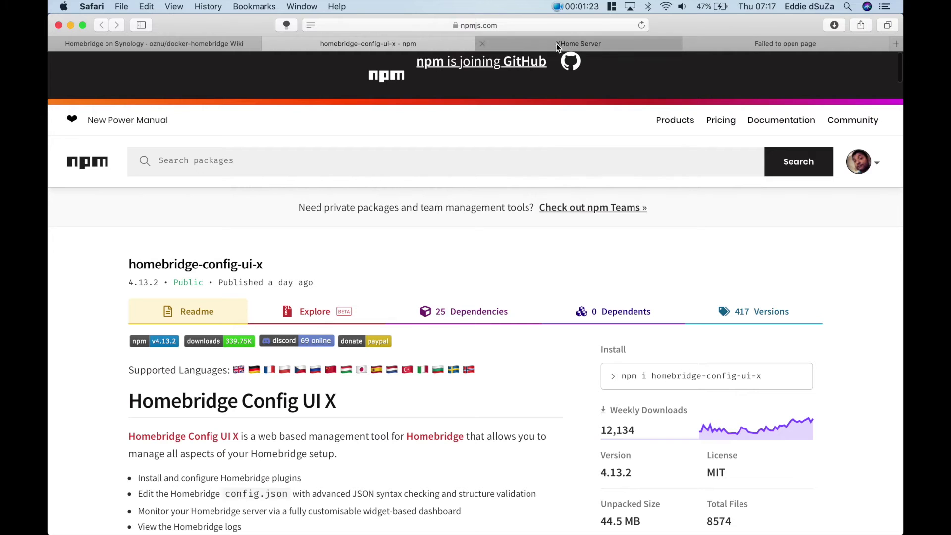
left_click(556, 44)
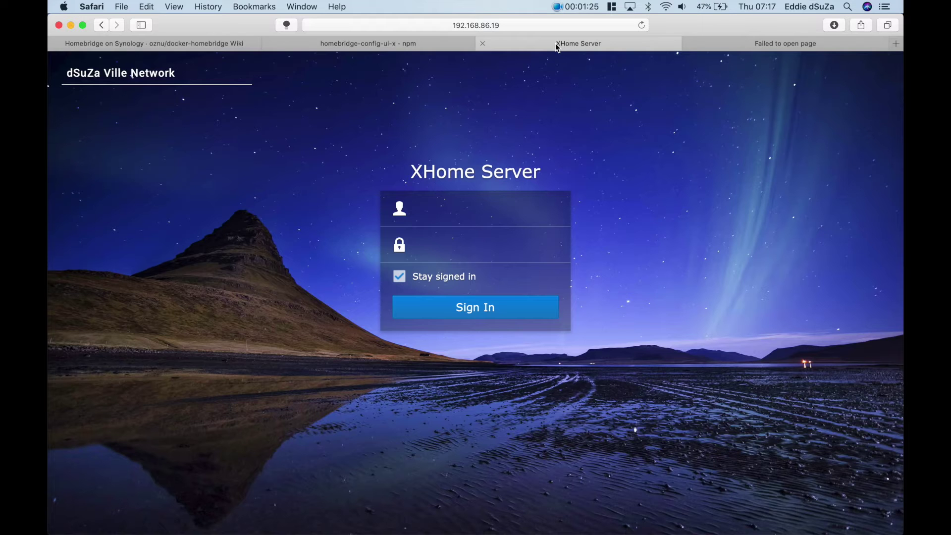
- Sign in with the saved credentials, search Package Center for 'docker', and install Docker
left_click(460, 205)
left_click(449, 311)
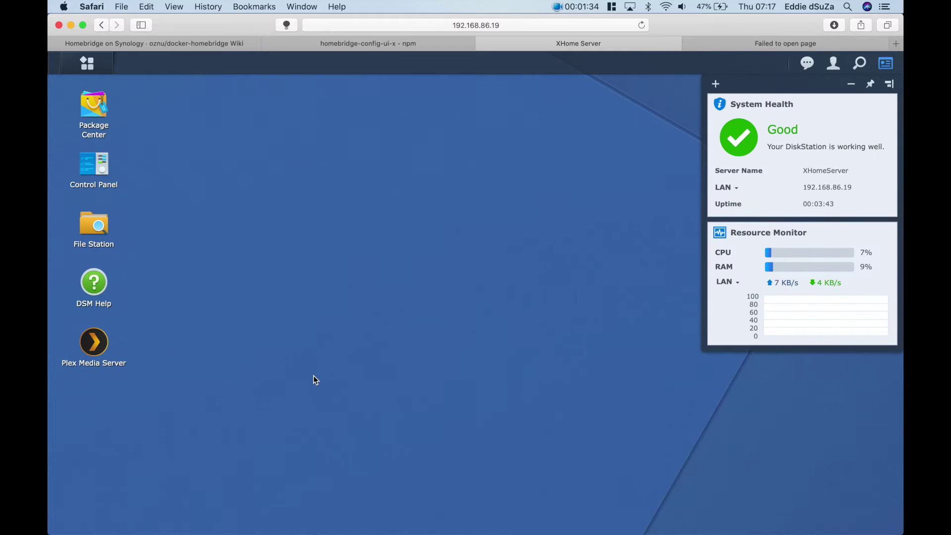
left_click(93, 112)
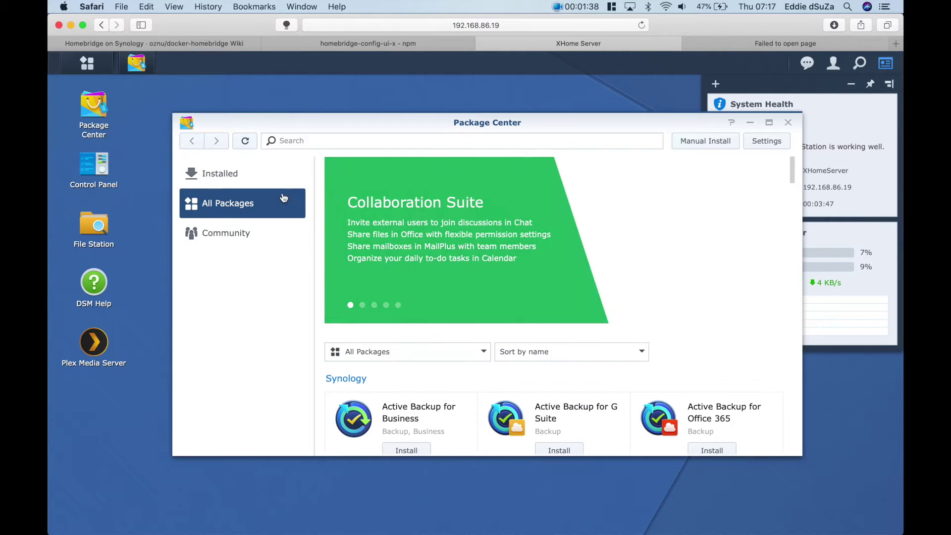
left_click(313, 140)
type("docker")
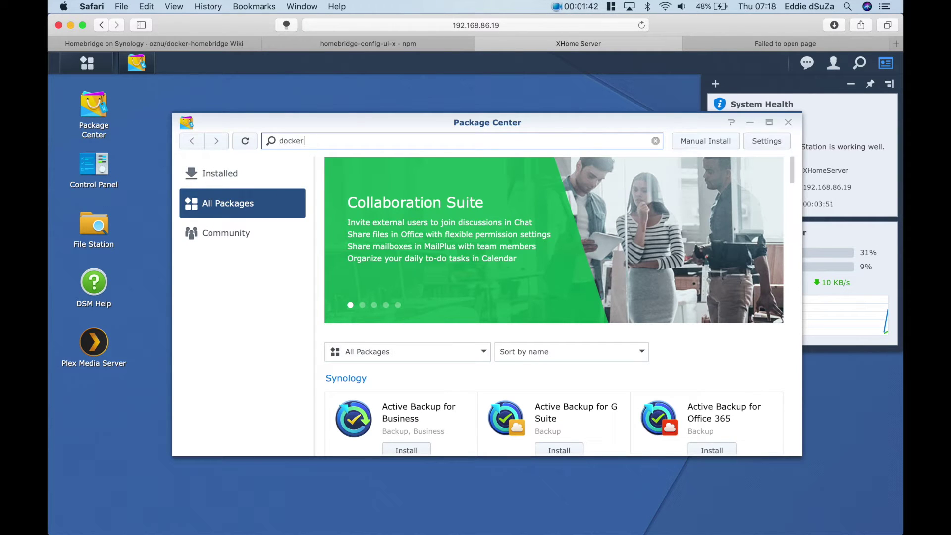
key("Return")
left_click(395, 240)
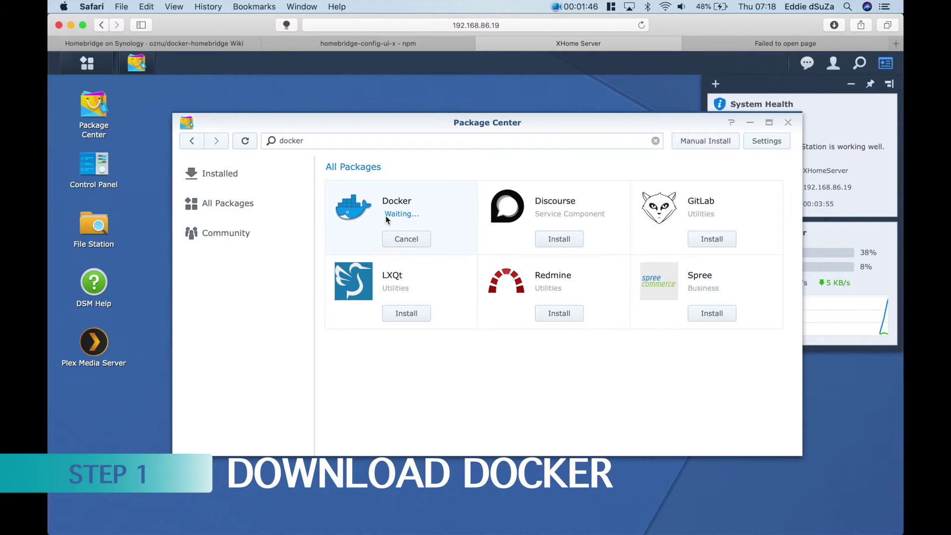
- Search for 'text editor' to install it, then open Docker's page under Installed packages
left_click(264, 205)
left_click(352, 141)
type("text edit")
key("Return")
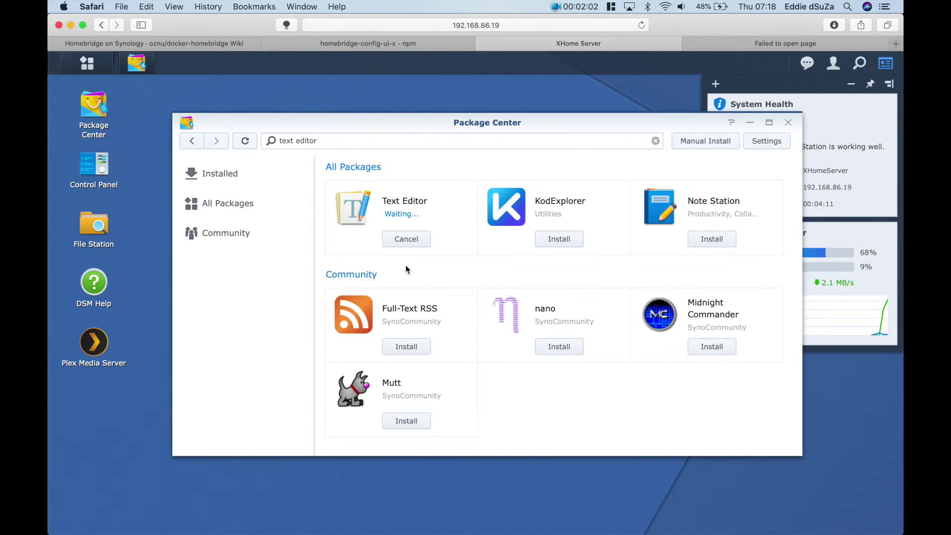
left_click(270, 188)
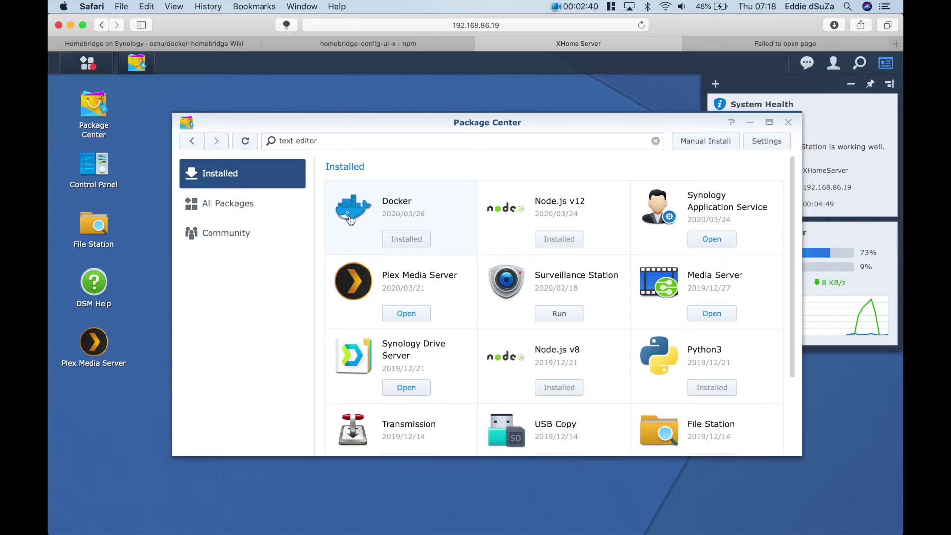
left_click(350, 218)
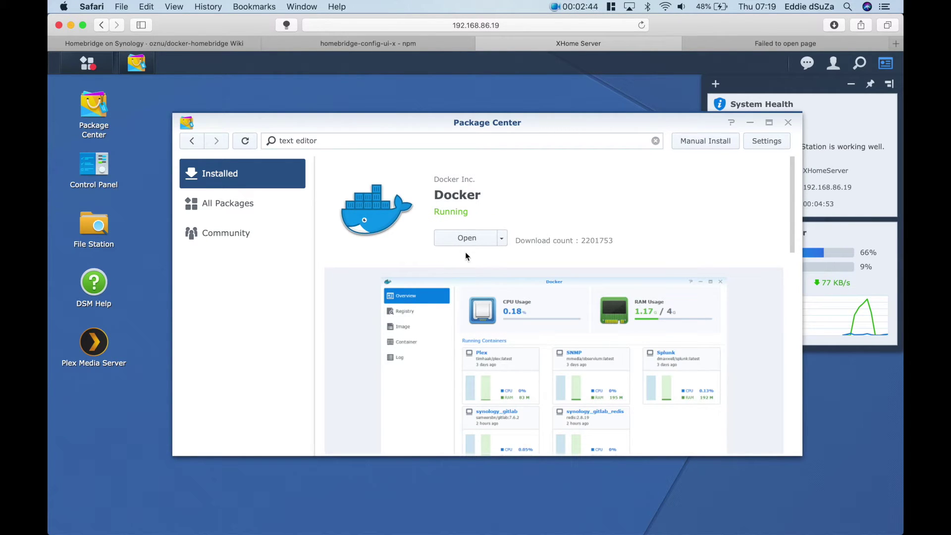
- Launch the Docker app, move its window lower, and check the empty Container and Image lists
left_click(469, 241)
left_click(456, 243)
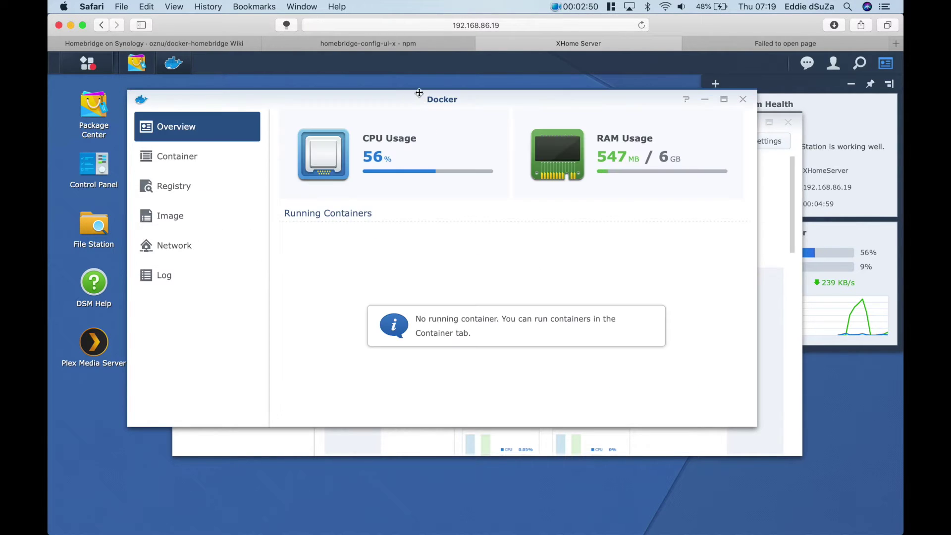
left_click_drag(417, 98, 433, 126)
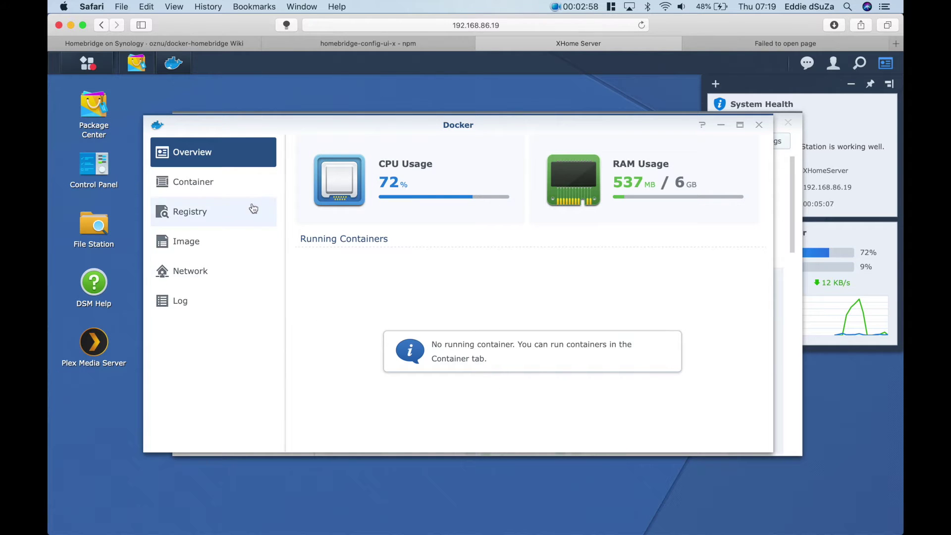
left_click(248, 186)
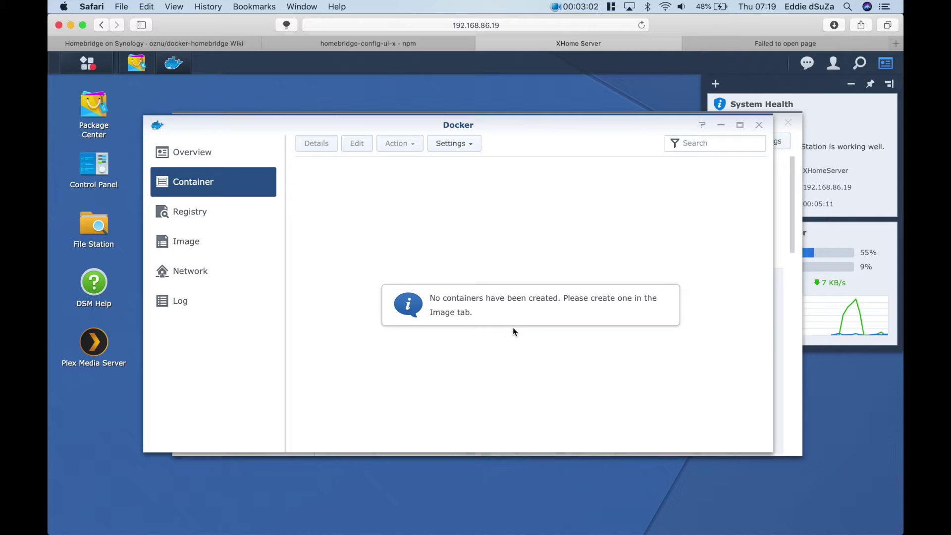
left_click(236, 235)
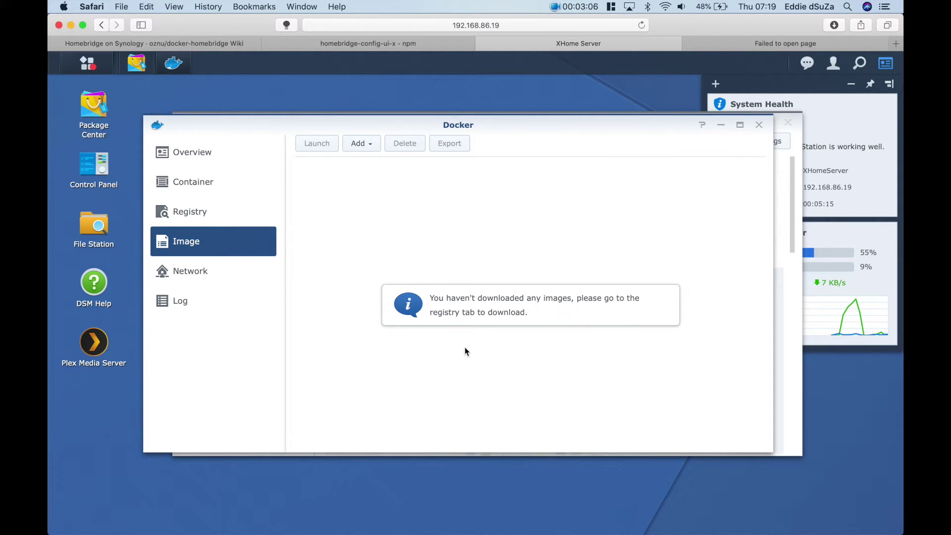
- Search the Docker Registry for 'Homebridge' and download the oznu/homebridge image
left_click(257, 213)
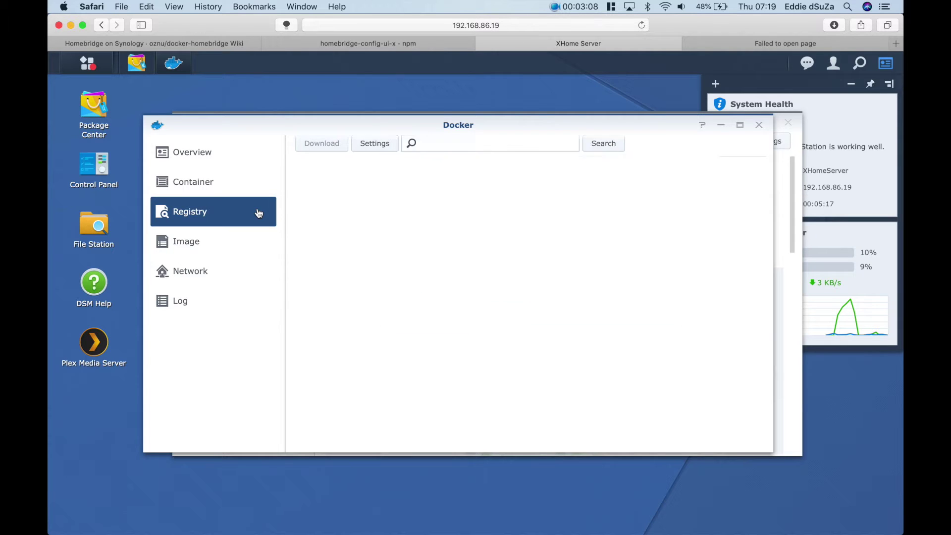
left_click(450, 142)
type("Hom")
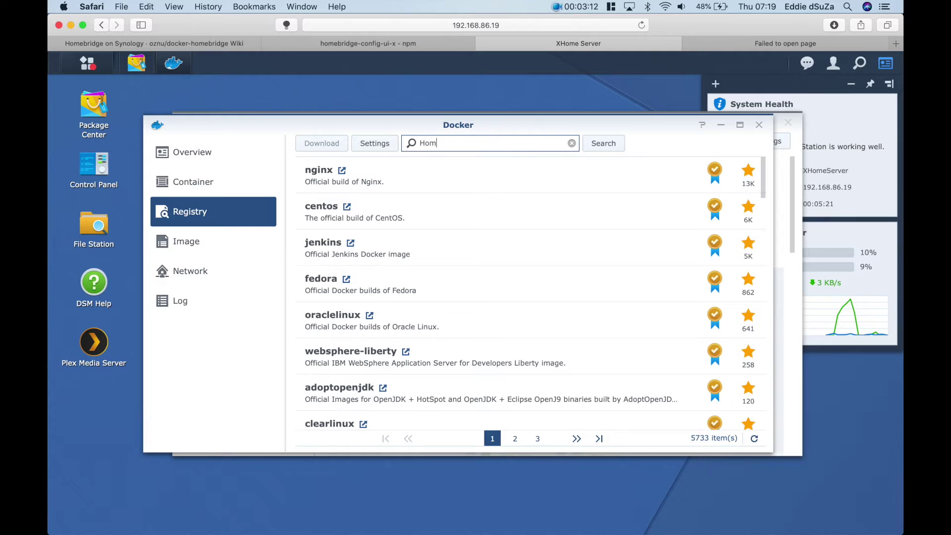
type("ebridge")
key("Return")
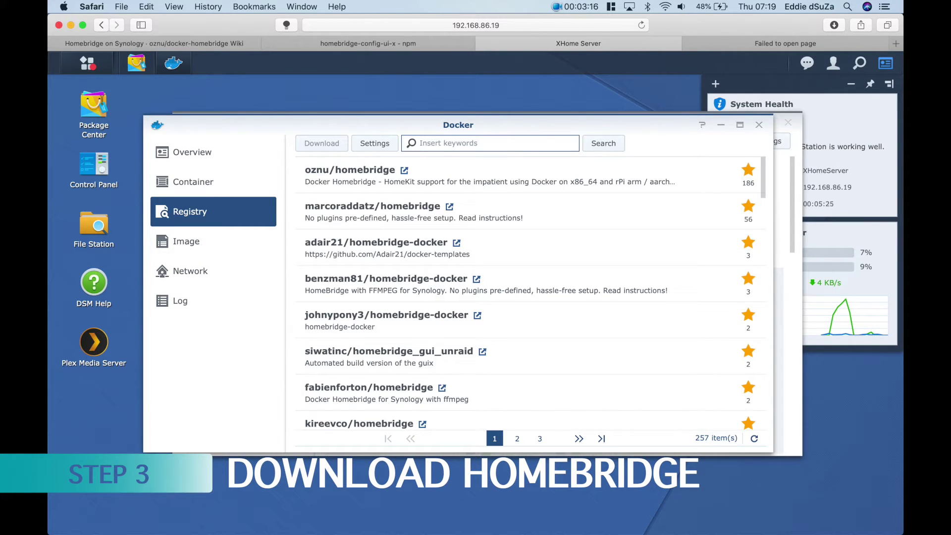
double_click(440, 178)
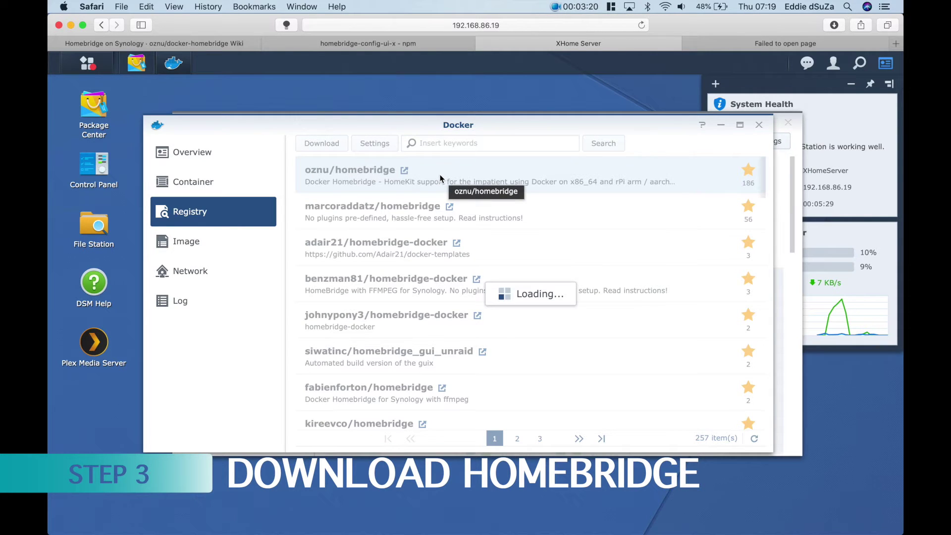
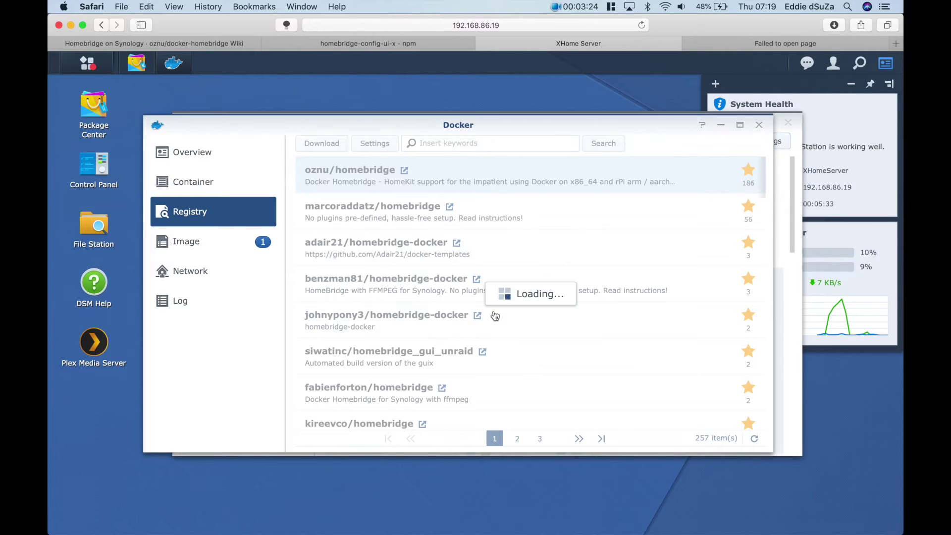
- Start downloading the latest tag of the oznu/homebridge image
left_click(225, 253)
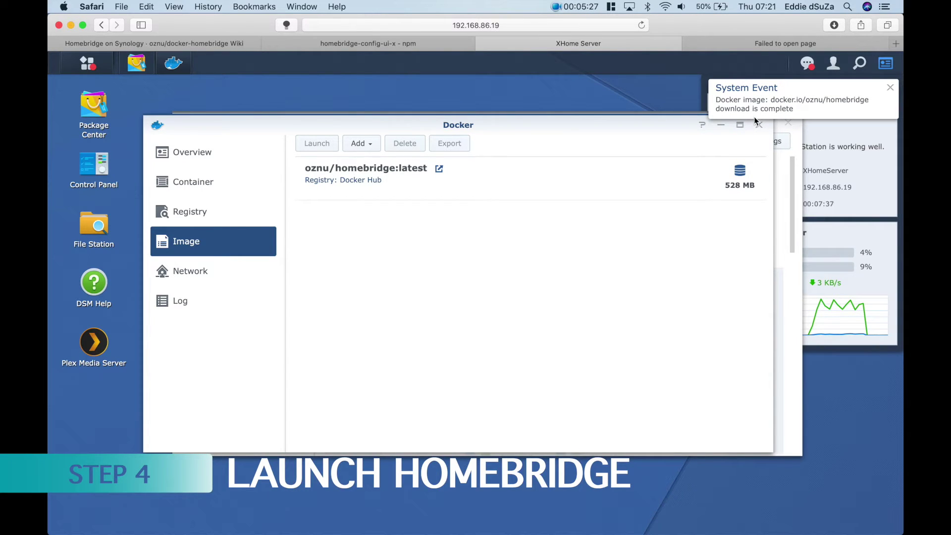
- Select the fully downloaded 528 MB oznu/homebridge:latest image in the Image list
left_click(567, 192)
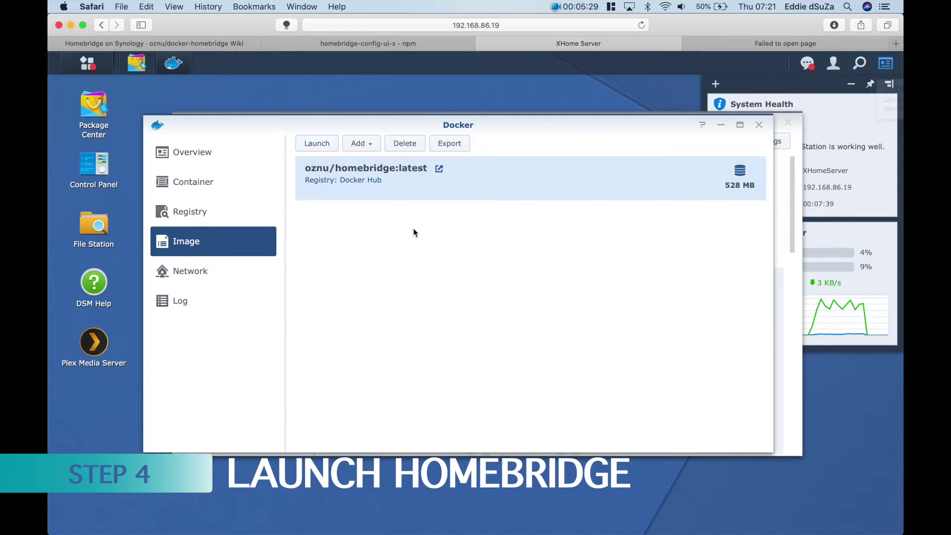
- Launch a container from the image named homebridge, with auto-restart enabled
left_click(318, 146)
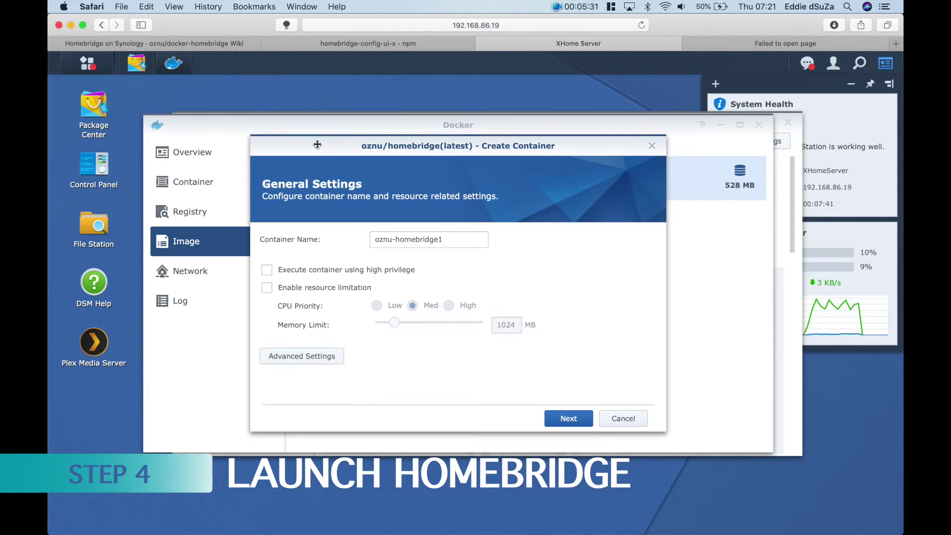
left_click(395, 241)
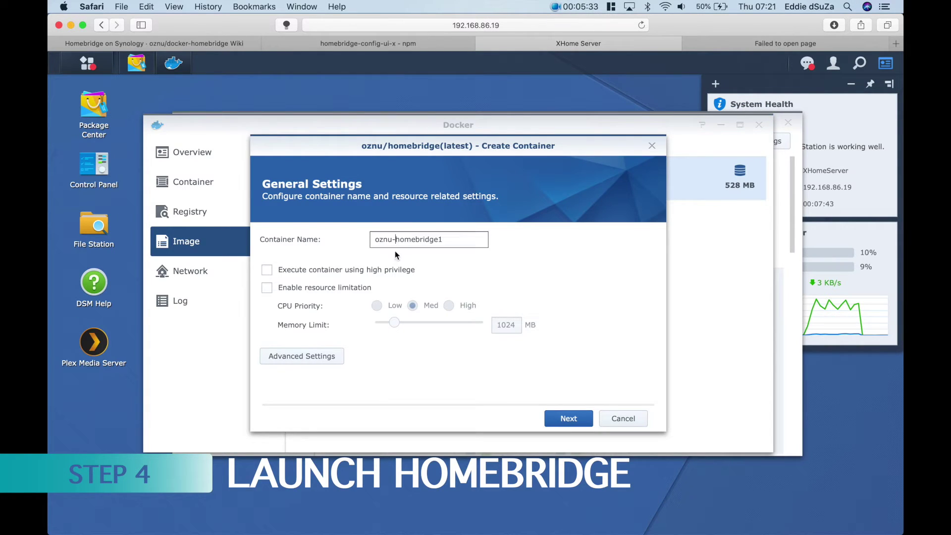
key("BackSpace")
key("BackSpace")
key("BackSpace")
key("BackSpace")
key("BackSpace")
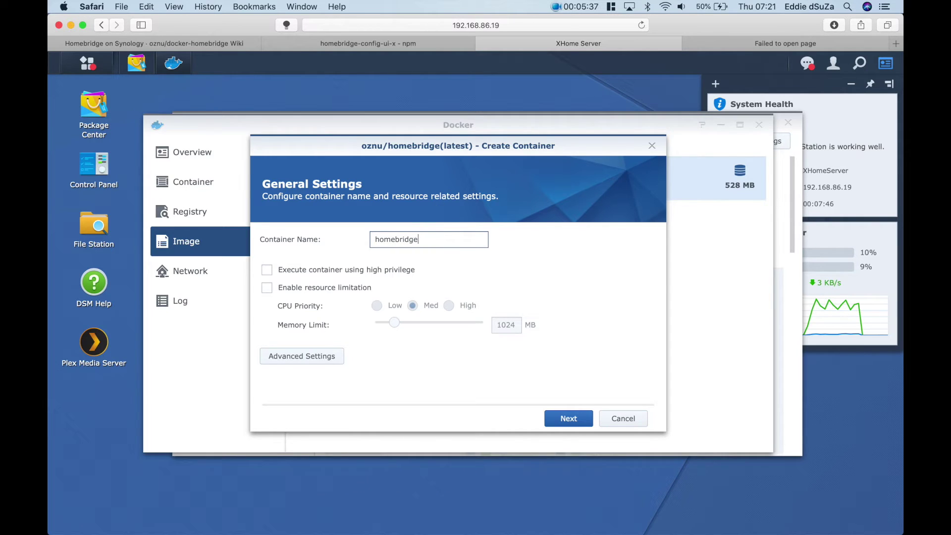
left_click(331, 360)
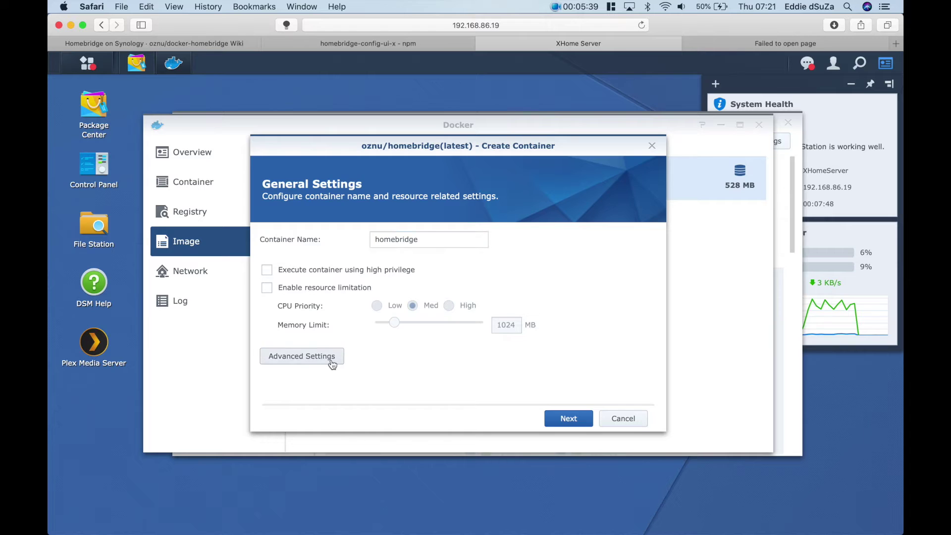
left_click(291, 173)
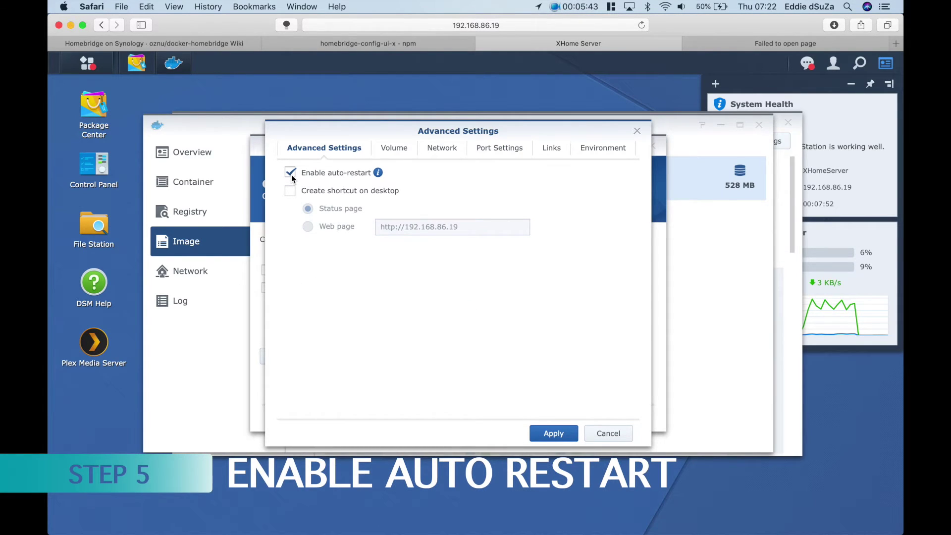
- Create a docker/Homebridge folder and mount it as a volume at /homebridge
left_click(392, 149)
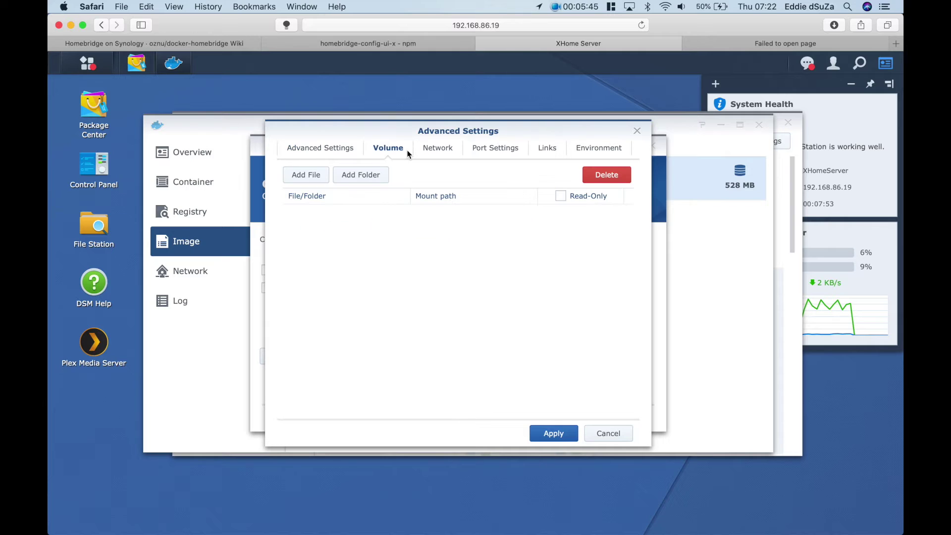
left_click(377, 176)
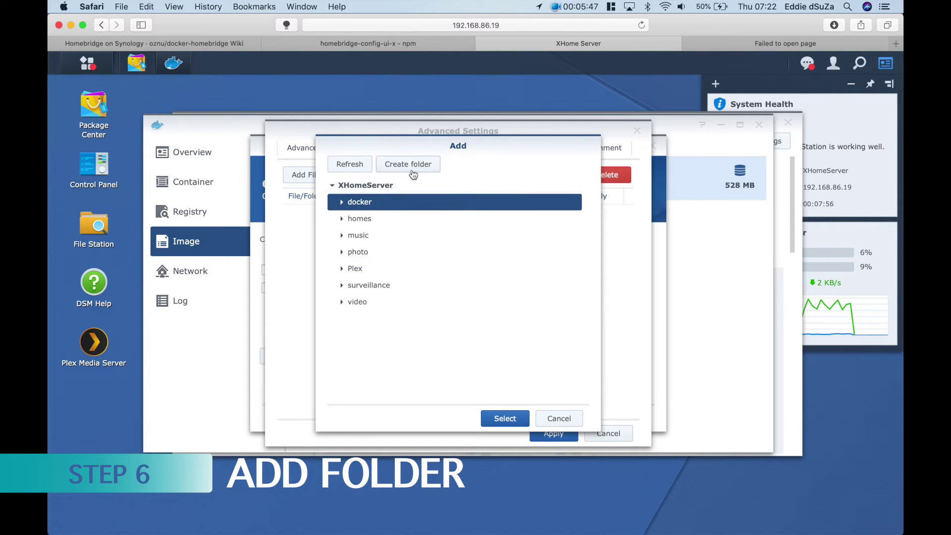
left_click(341, 203)
left_click(404, 172)
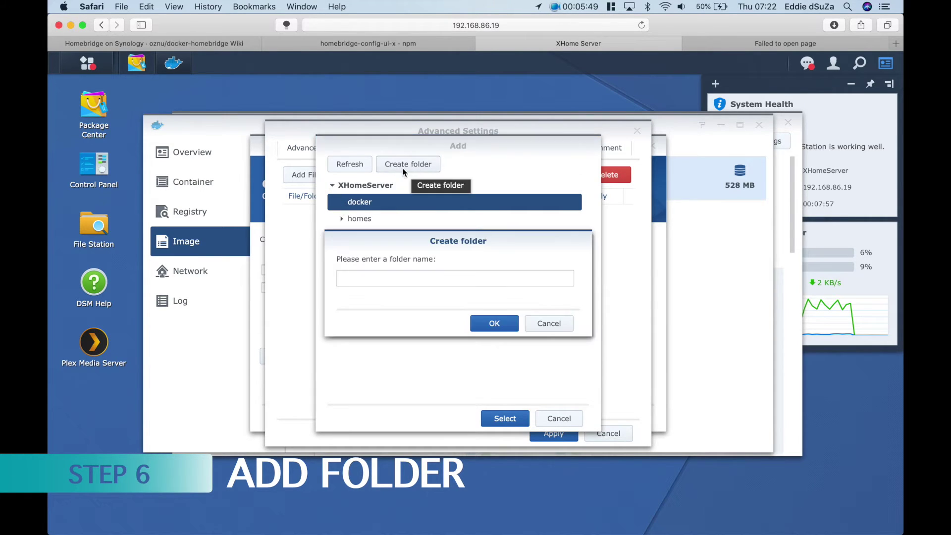
type("Homebridge")
left_click(491, 320)
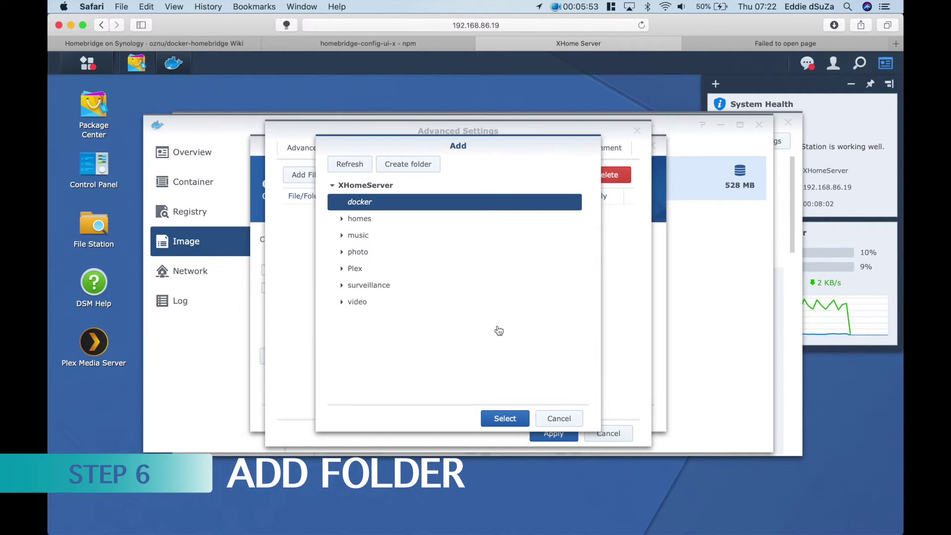
left_click(506, 419)
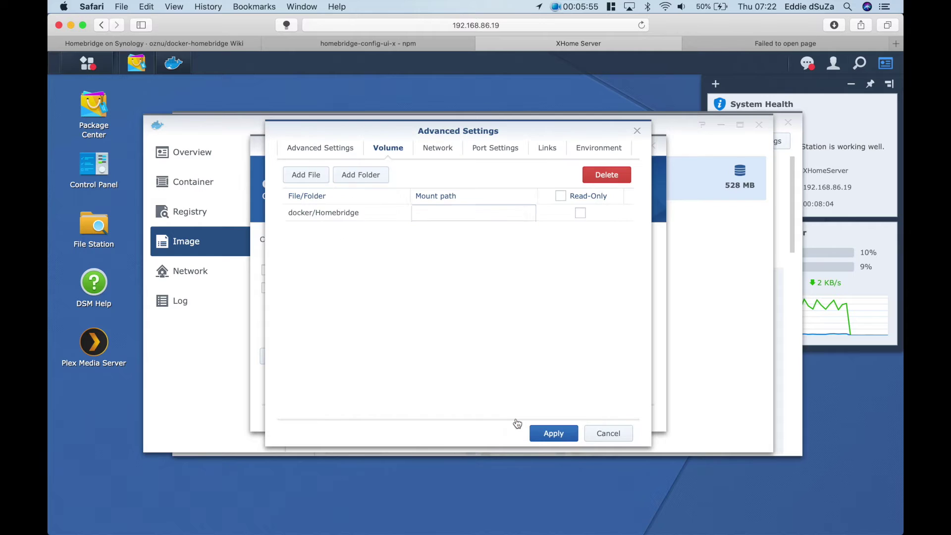
type("/homebridge")
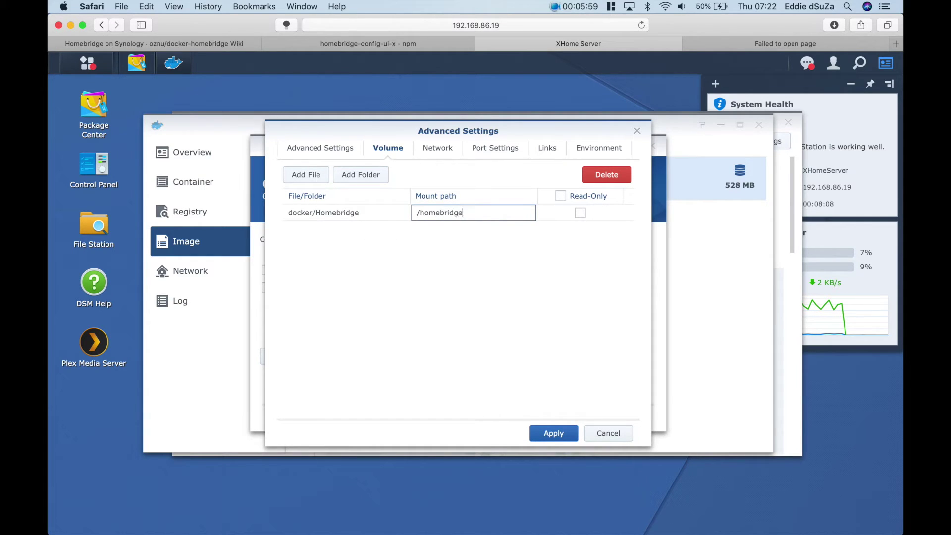
- Apply the volume settings, then set the container to use the Docker host's network
left_click(554, 433)
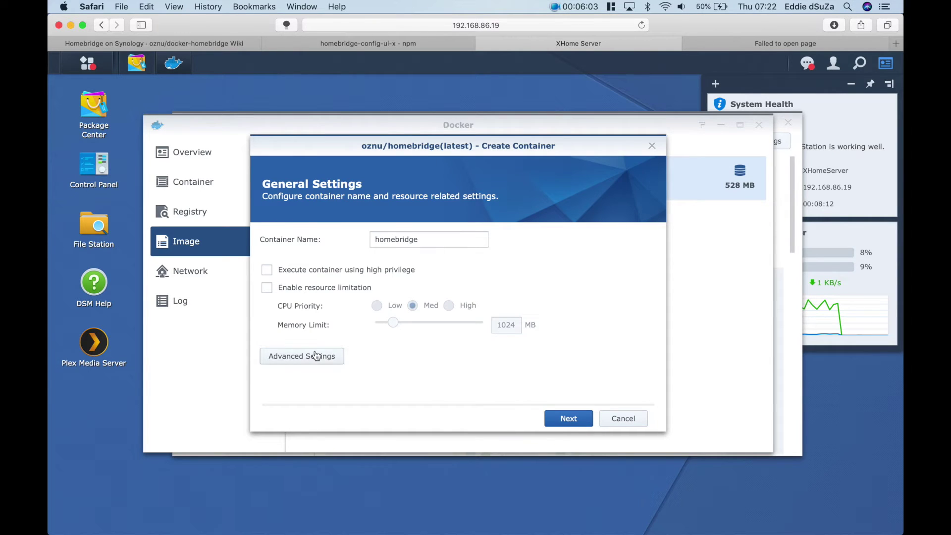
left_click(316, 357)
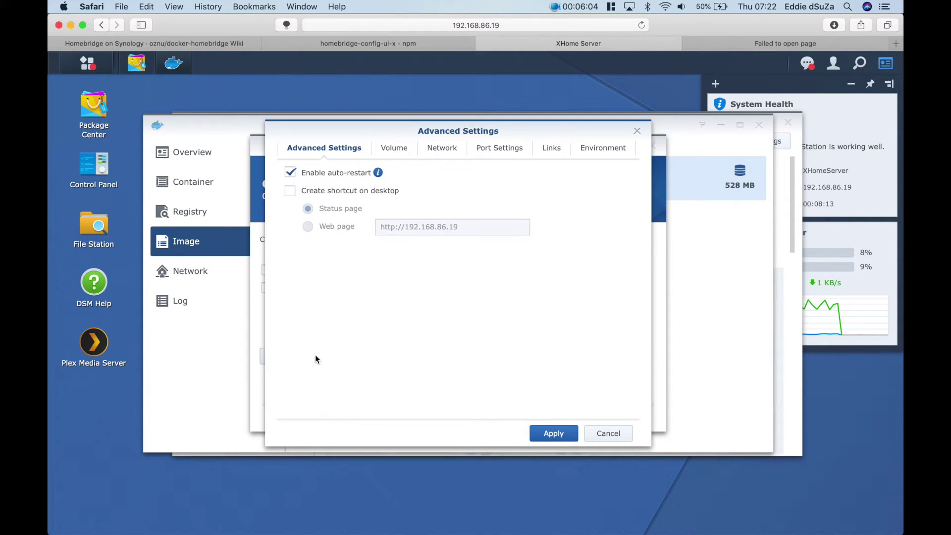
left_click(392, 155)
left_click(440, 149)
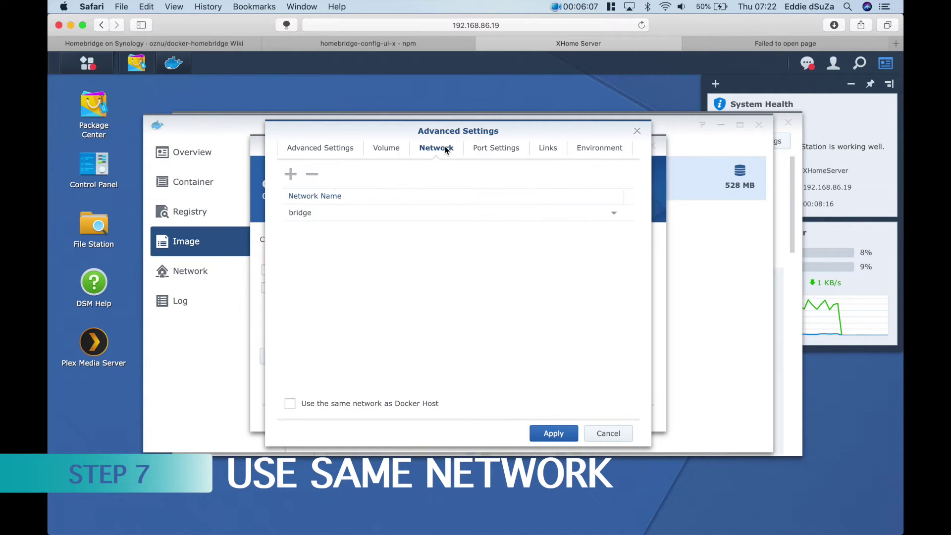
left_click(291, 404)
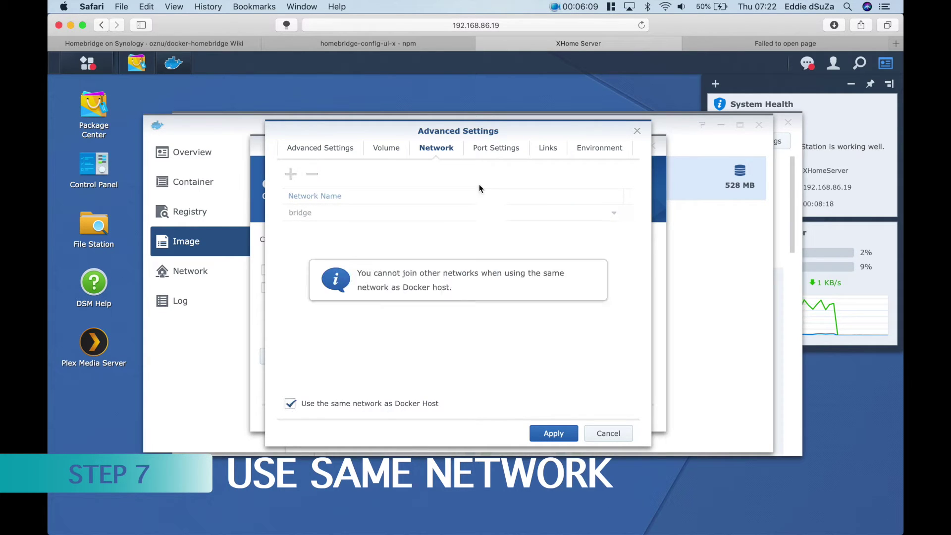
- Add a new environment variable named DSM_HOSTNAME
left_click(494, 149)
left_click(549, 149)
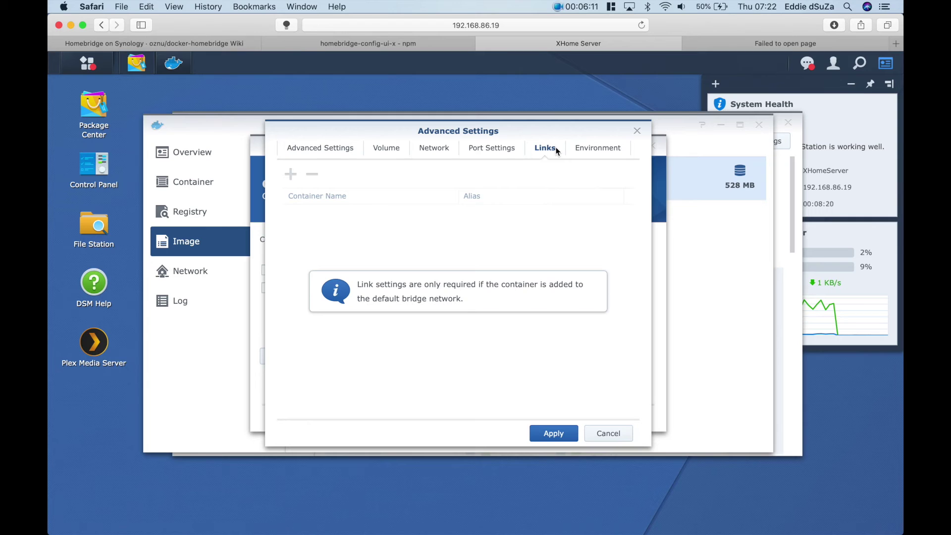
left_click(596, 155)
left_click(291, 175)
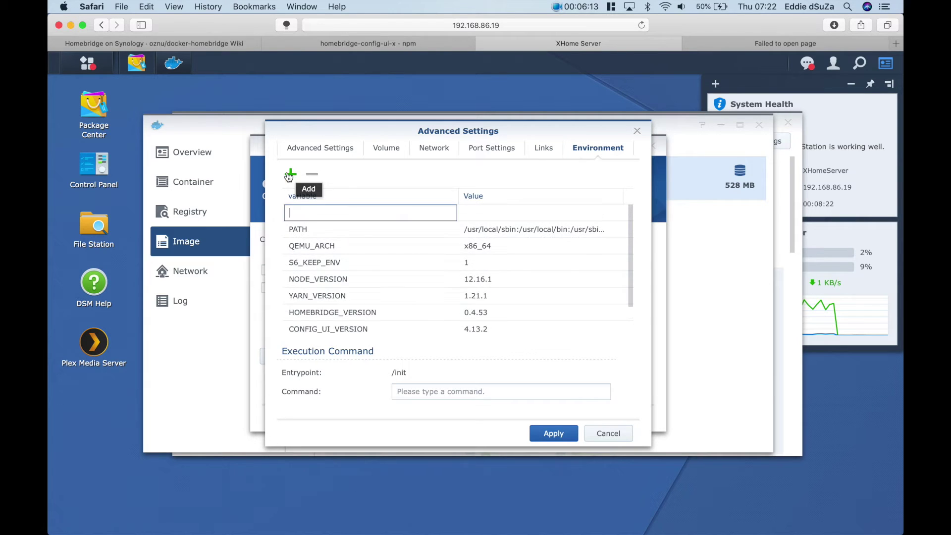
type("DSM")
type("_")
type("HOSTNAM")
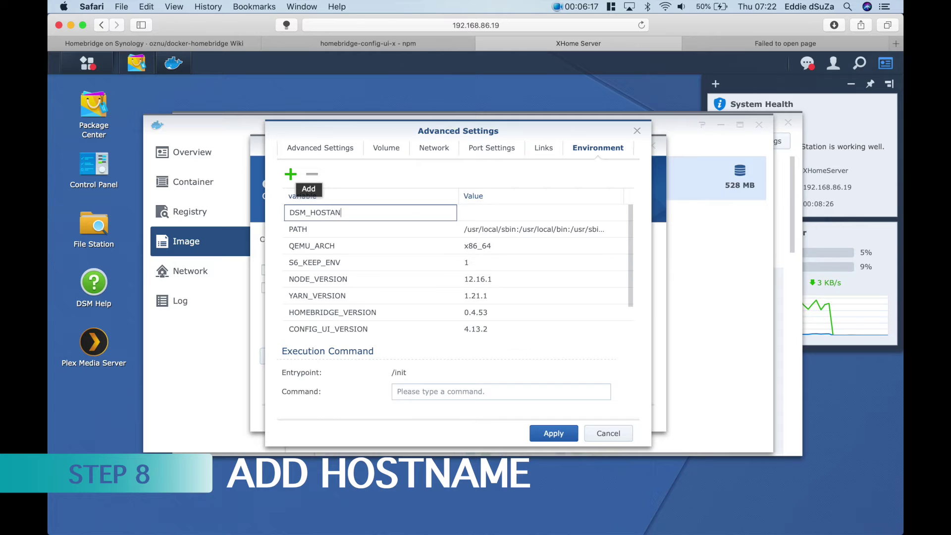
type("E")
key("Tab")
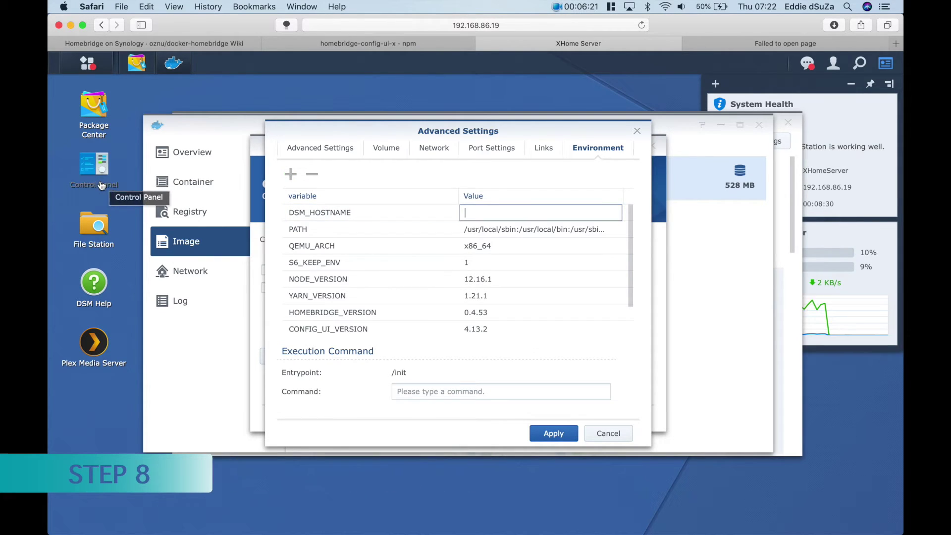
- Copy the server name XHomeServer from Info Center's Network page, then return to DSM_HOSTNAME's value
left_click(101, 186)
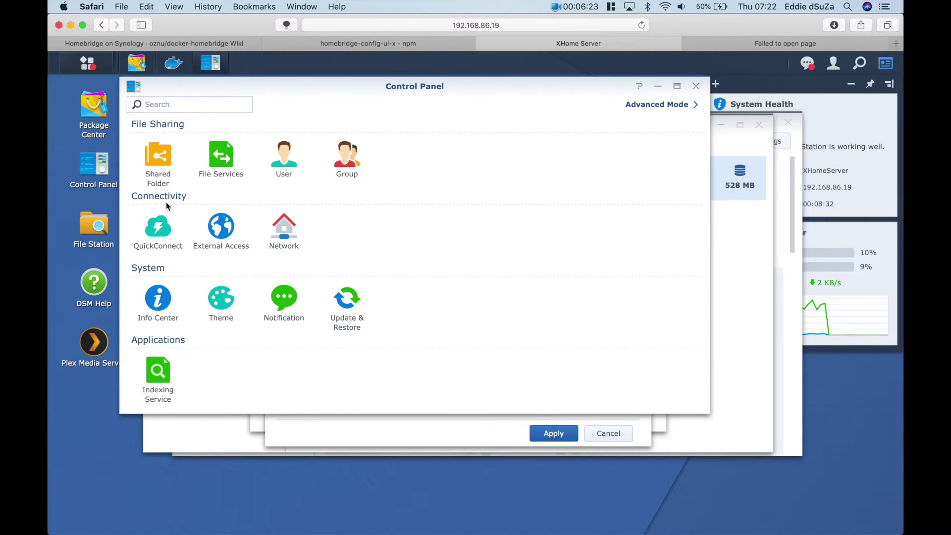
left_click(156, 289)
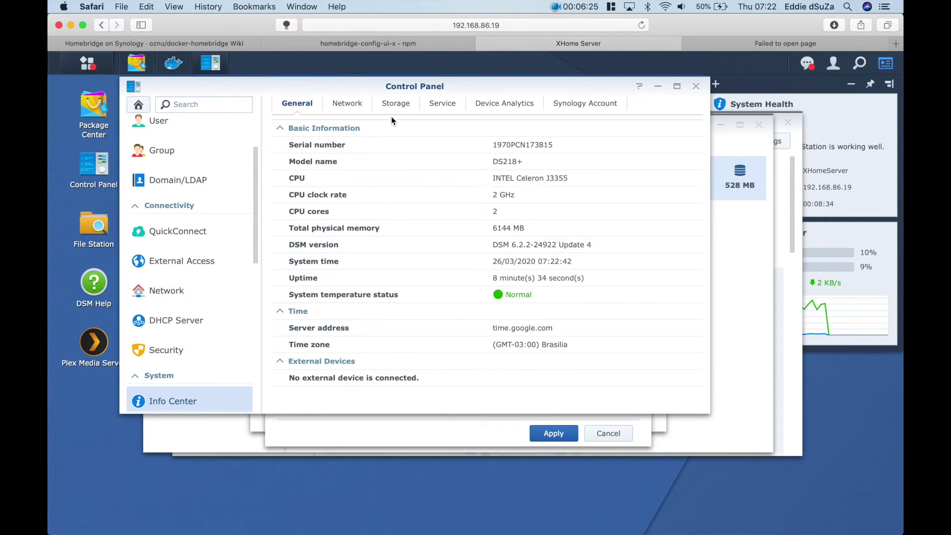
left_click(364, 104)
double_click(515, 144)
key("super+c")
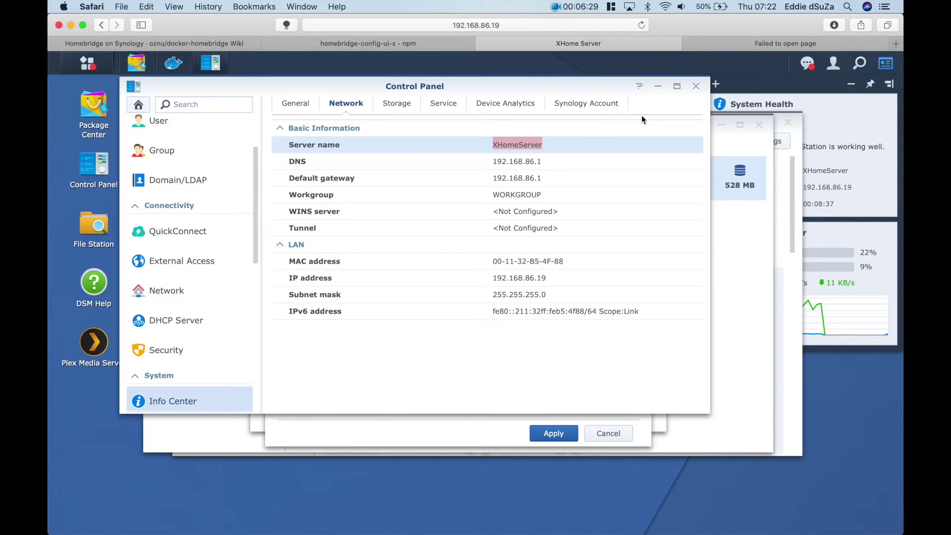
left_click(658, 86)
left_click(527, 218)
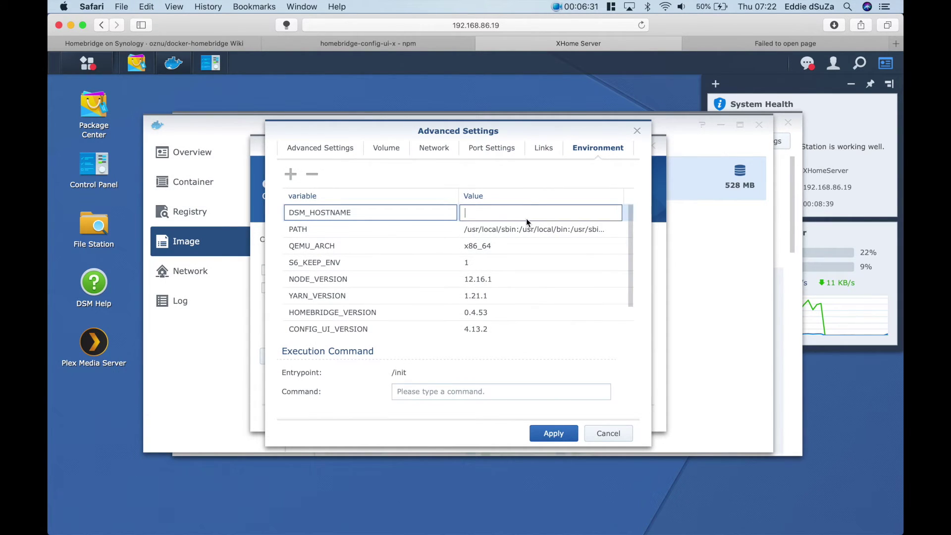
- Set DSM_HOSTNAME to XHomeServer and HOMEBRIDGE_CONFIG_UI to 1
key("super+v")
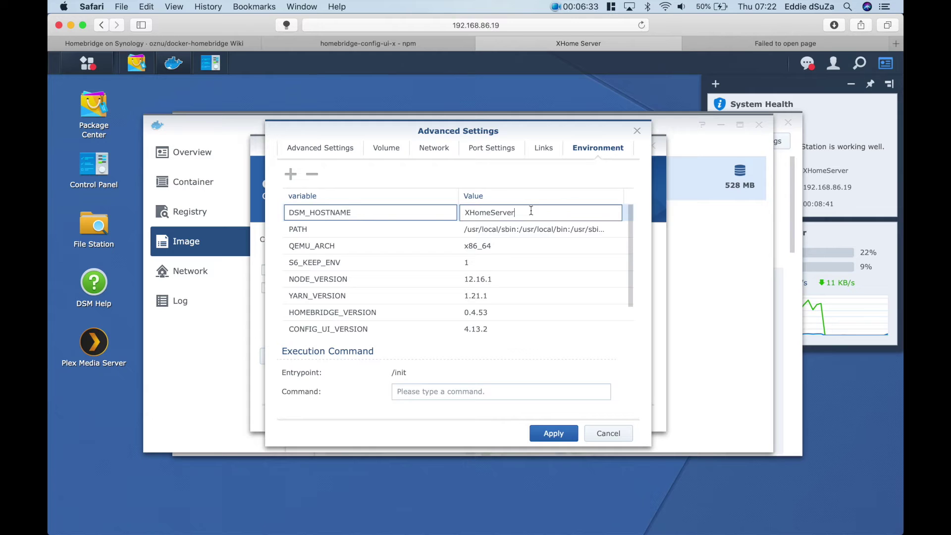
scroll(577, 276, "down", 1)
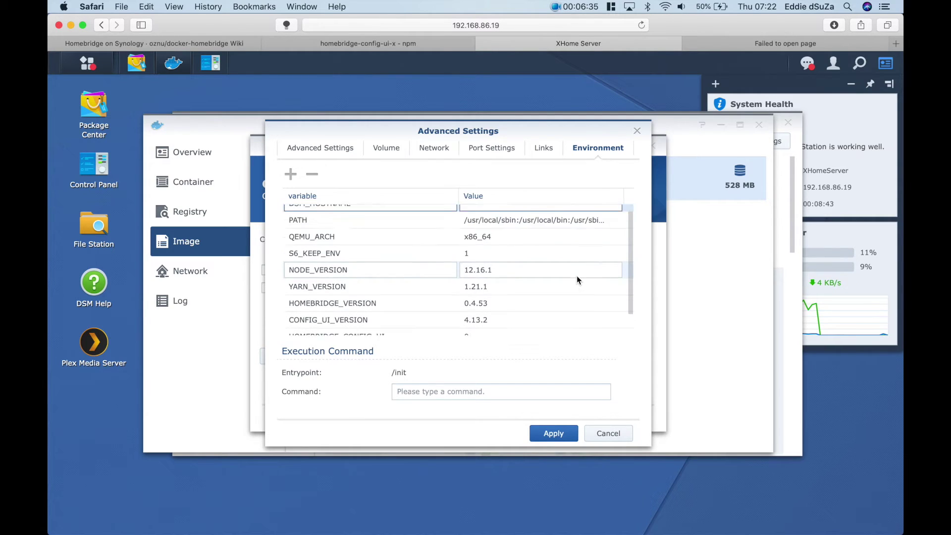
scroll(576, 280, "down", 2)
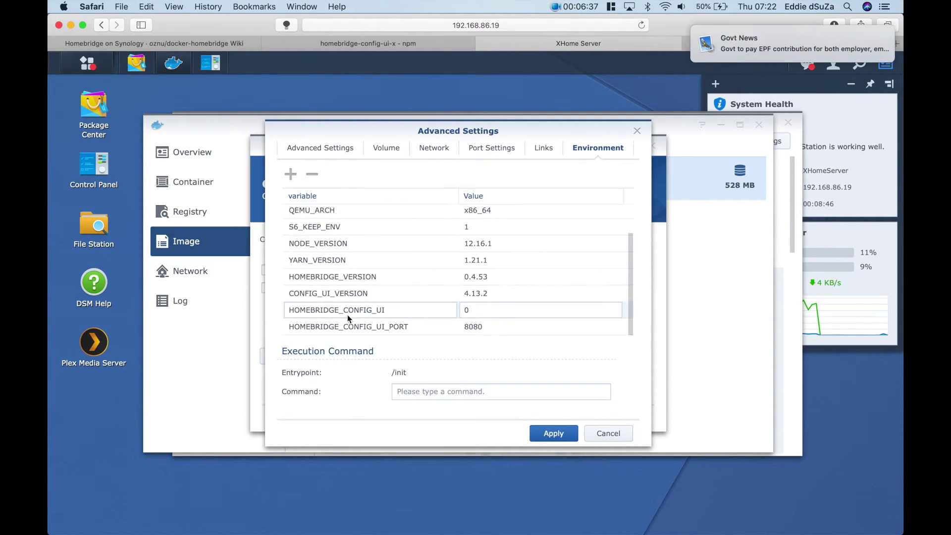
left_click(471, 311)
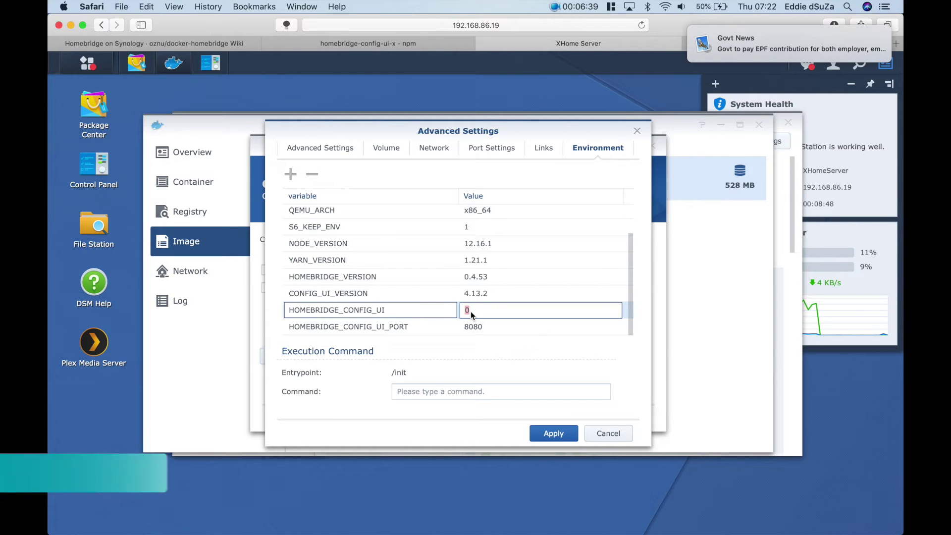
type("1")
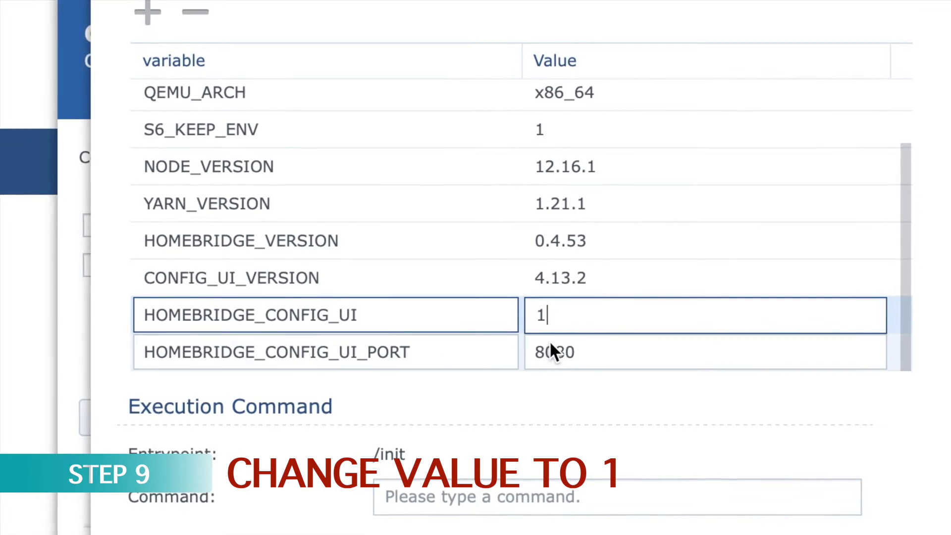
left_click(586, 357)
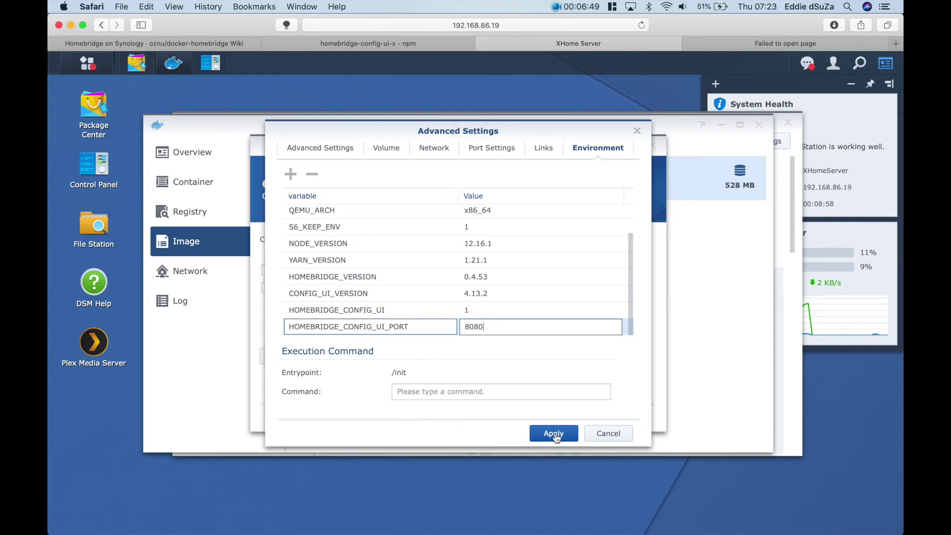
- Apply the advanced settings and review the Create Container summary
left_click(555, 434)
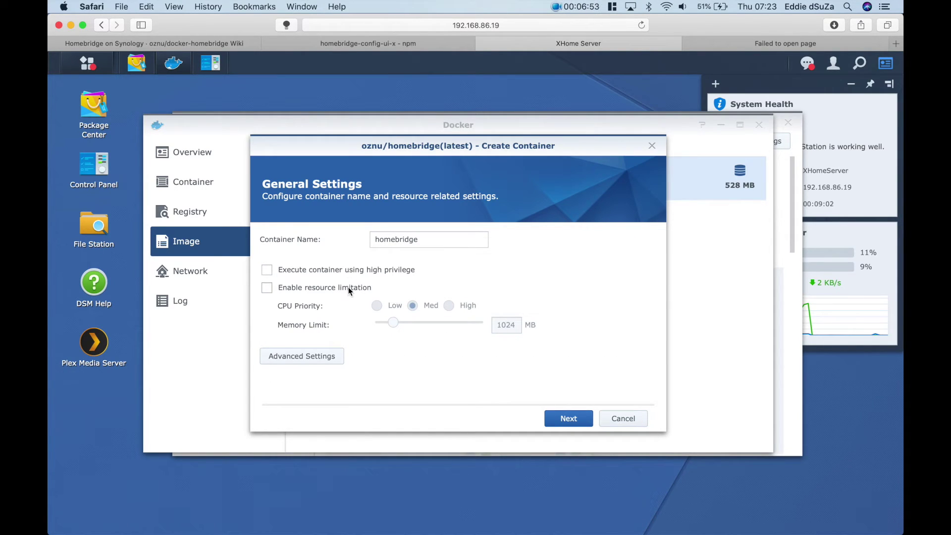
left_click(560, 423)
scroll(428, 352, "down", 3)
scroll(428, 353, "down", 2)
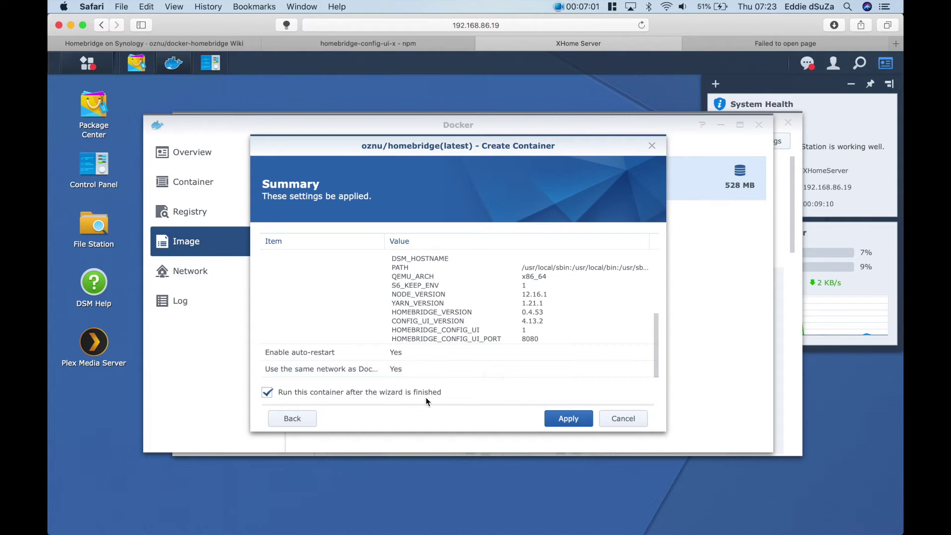
- Create the homebridge container and select it in the Container list
left_click(569, 420)
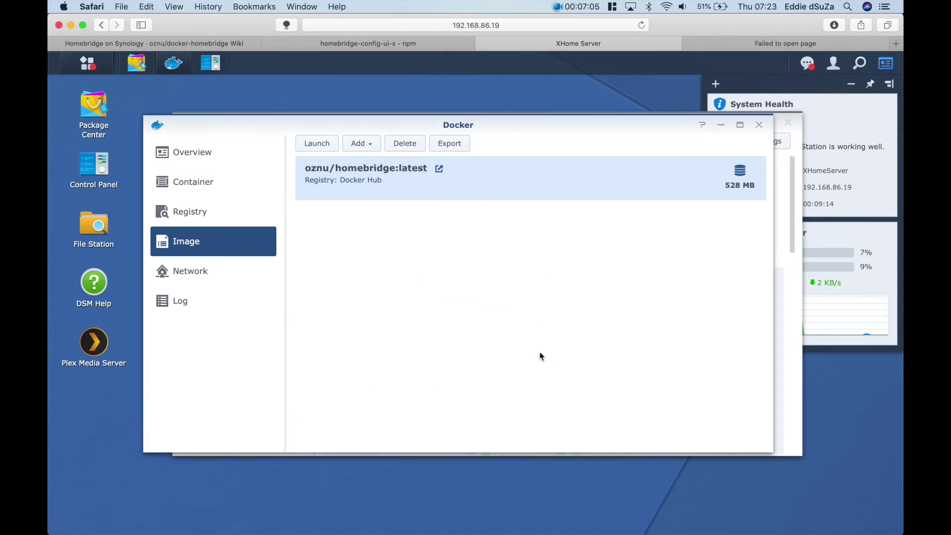
left_click(233, 181)
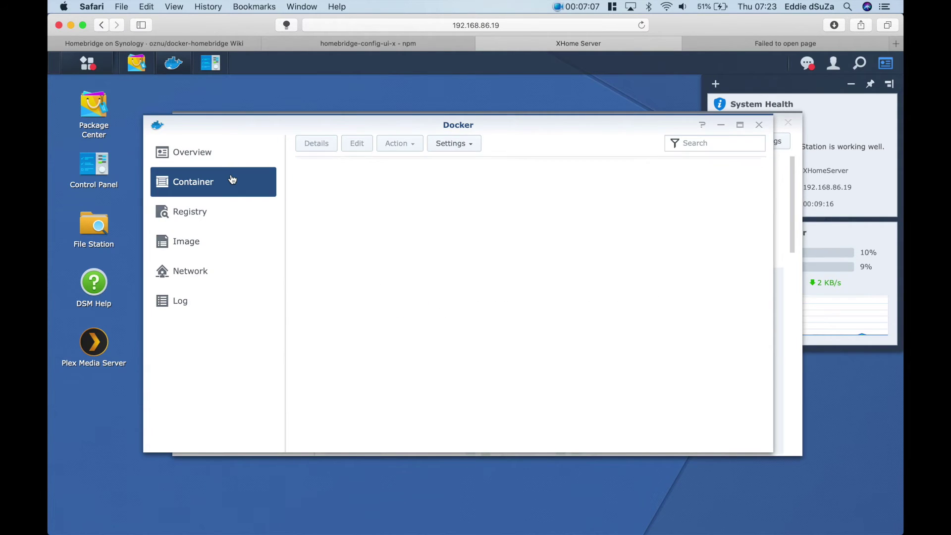
left_click(415, 188)
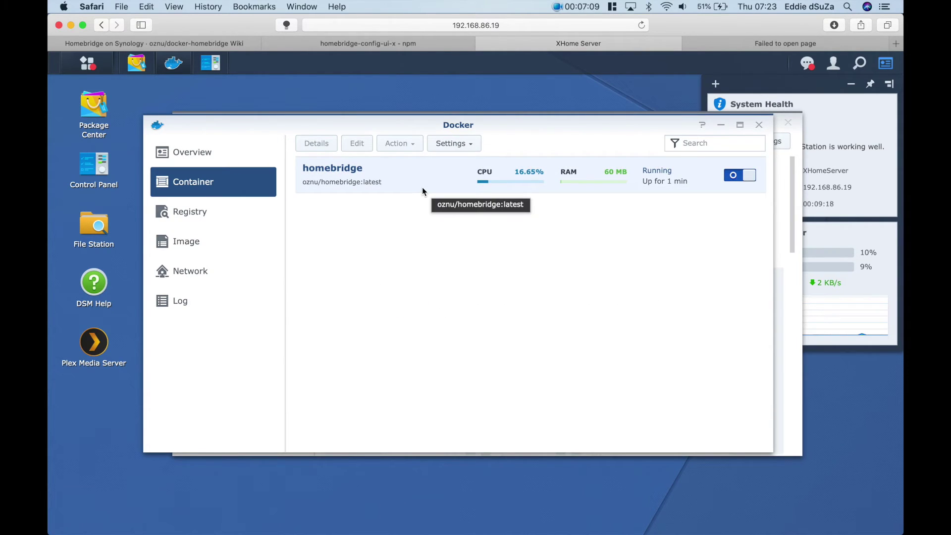
- Open the homebridge container's details and review its environment variables and processes
double_click(422, 187)
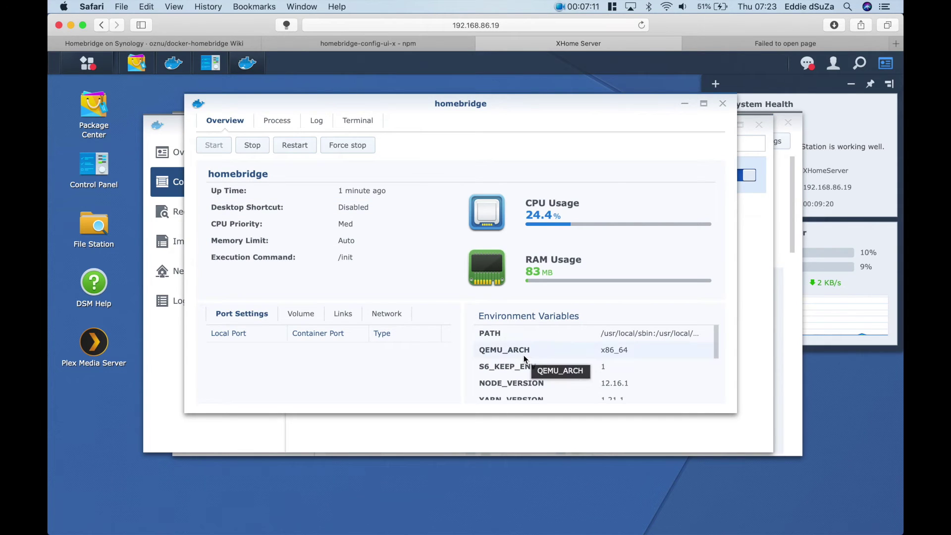
scroll(670, 363, "down", 5)
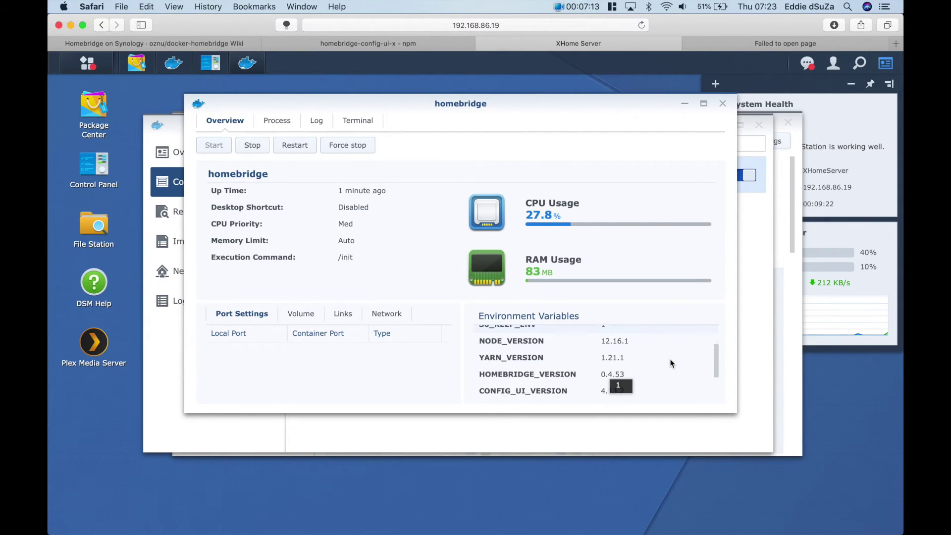
scroll(603, 391, "up", 5)
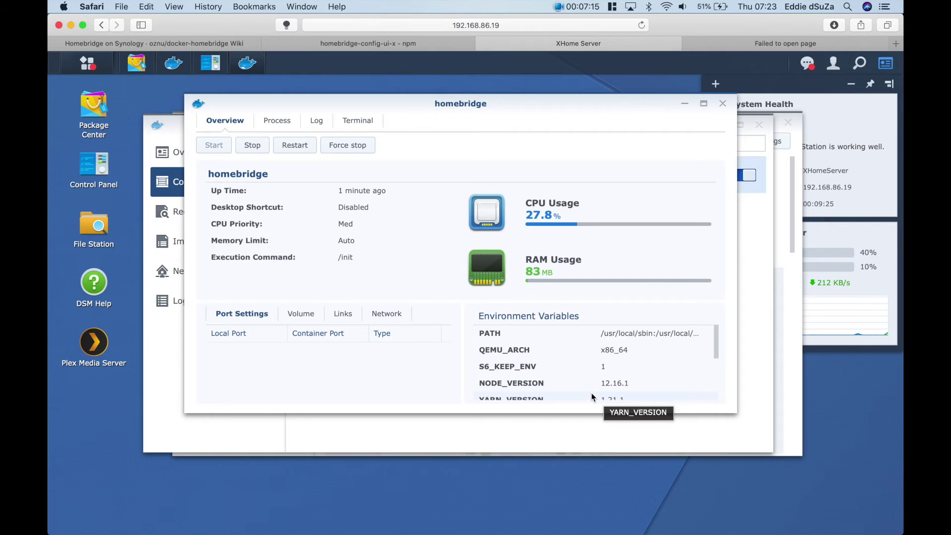
scroll(605, 346, "down", 5)
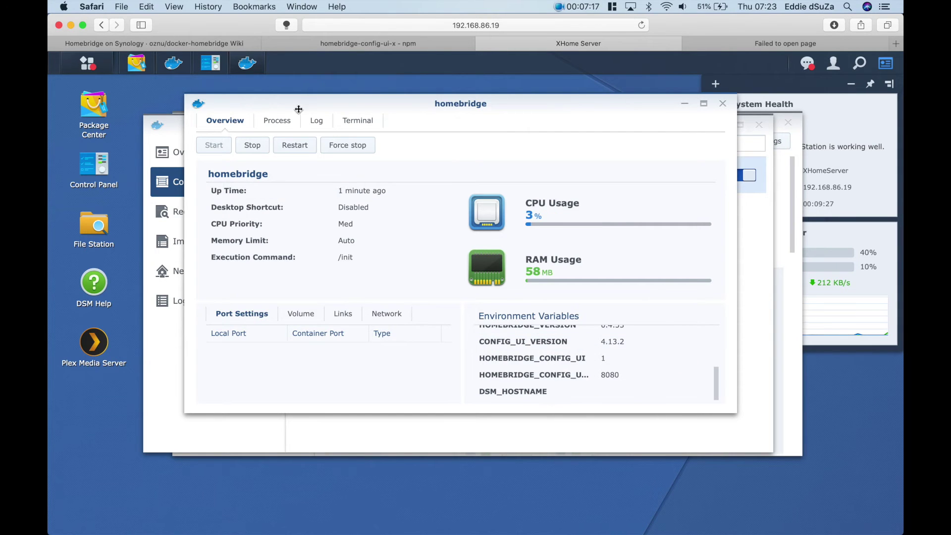
left_click(277, 122)
- Show the homebridge container's Log tab and scroll through its start-up entries
left_click(314, 121)
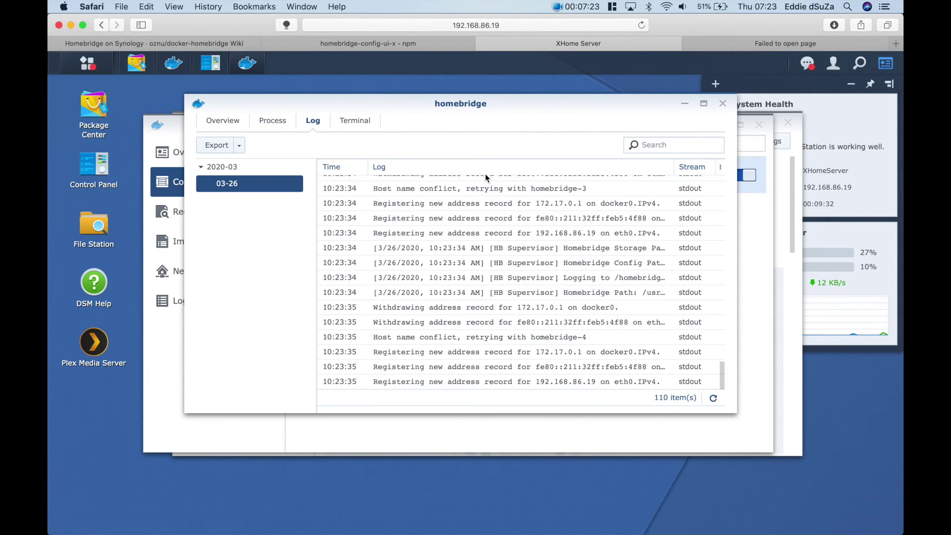
scroll(486, 213, "up", 5)
scroll(488, 213, "up", 10)
scroll(674, 329, "down", 4)
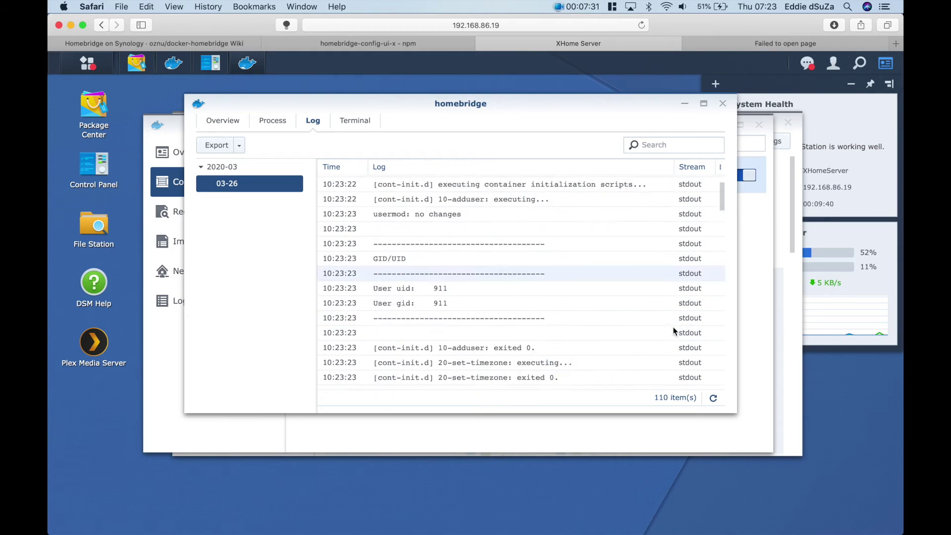
scroll(673, 331, "down", 15)
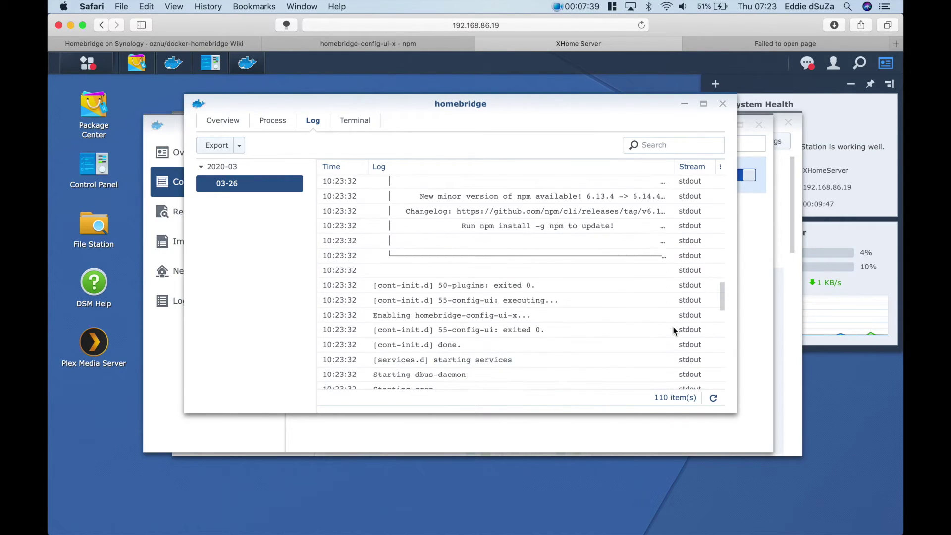
scroll(674, 331, "down", 15)
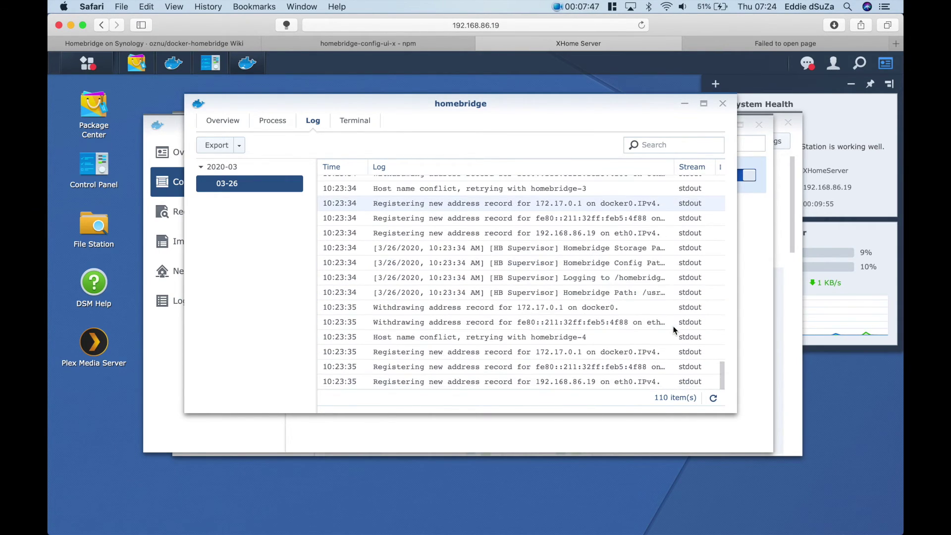
scroll(674, 330, "up", 10)
scroll(646, 258, "down", 10)
scroll(647, 258, "down", 3)
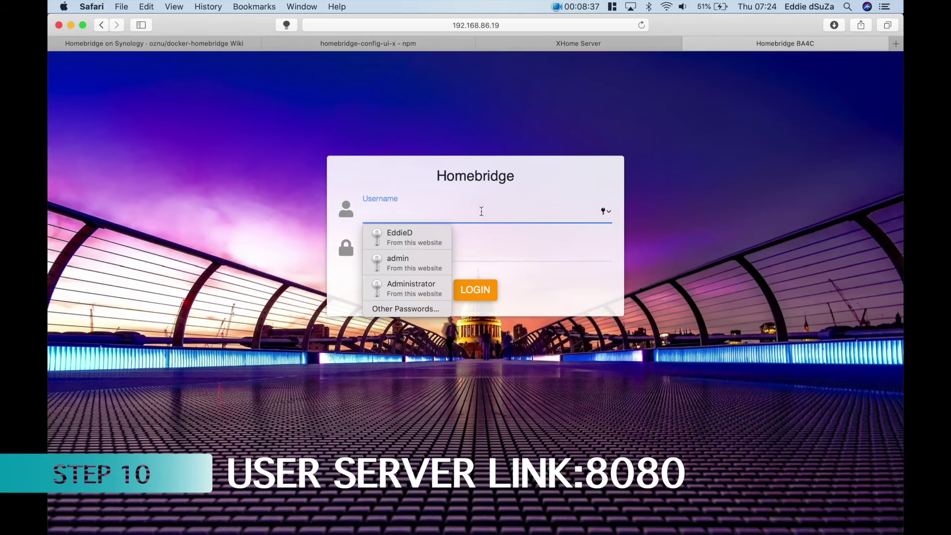
- Sign in with the default admin credentials, update Safari's saved password, and highlight the default-login log lines
key("Tab")
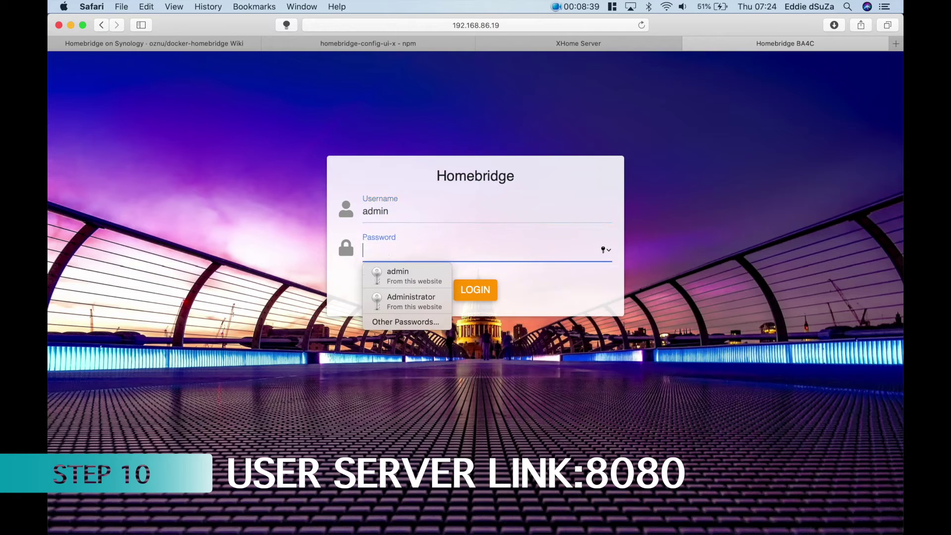
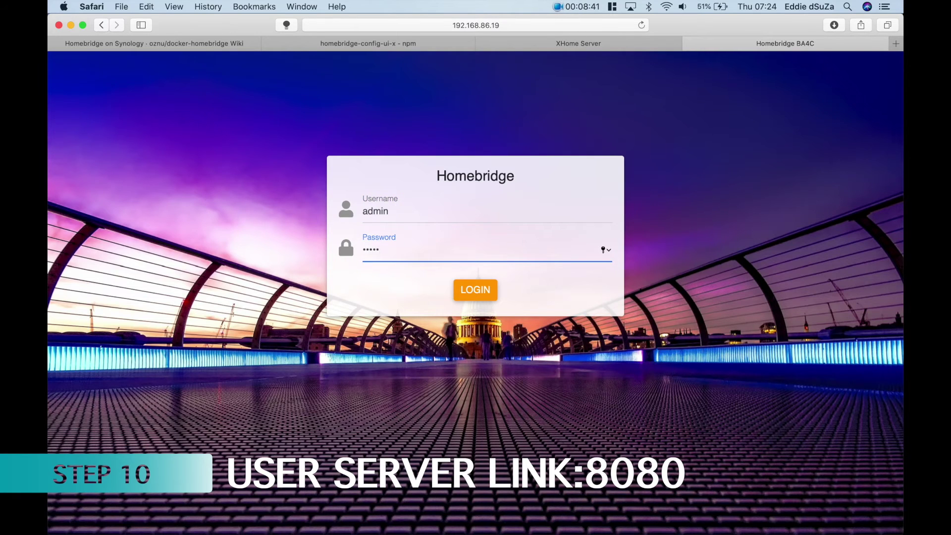
key("Return")
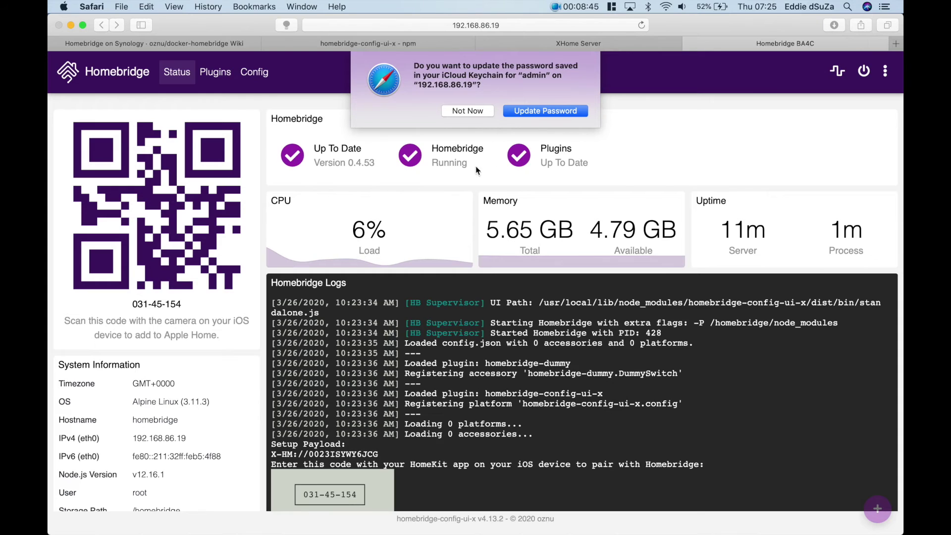
left_click(538, 114)
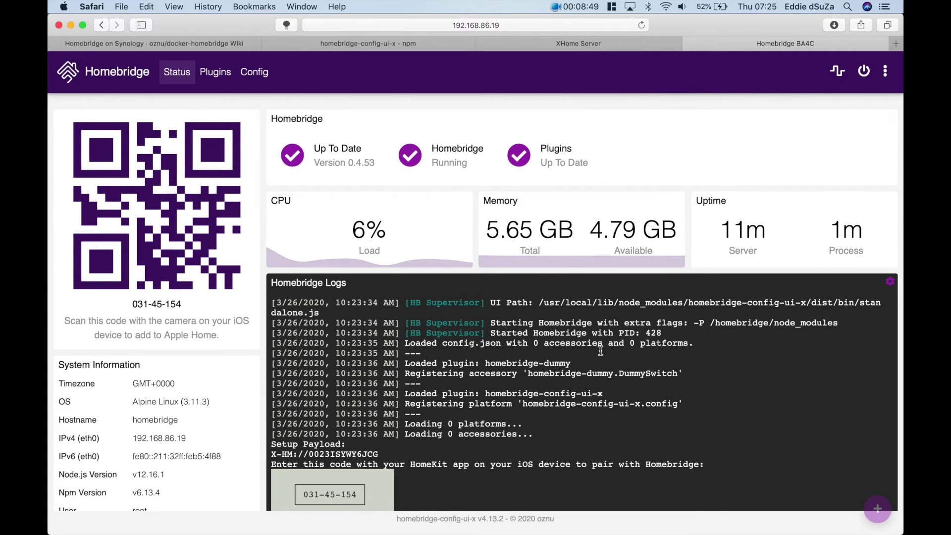
scroll(601, 351, "down", 3)
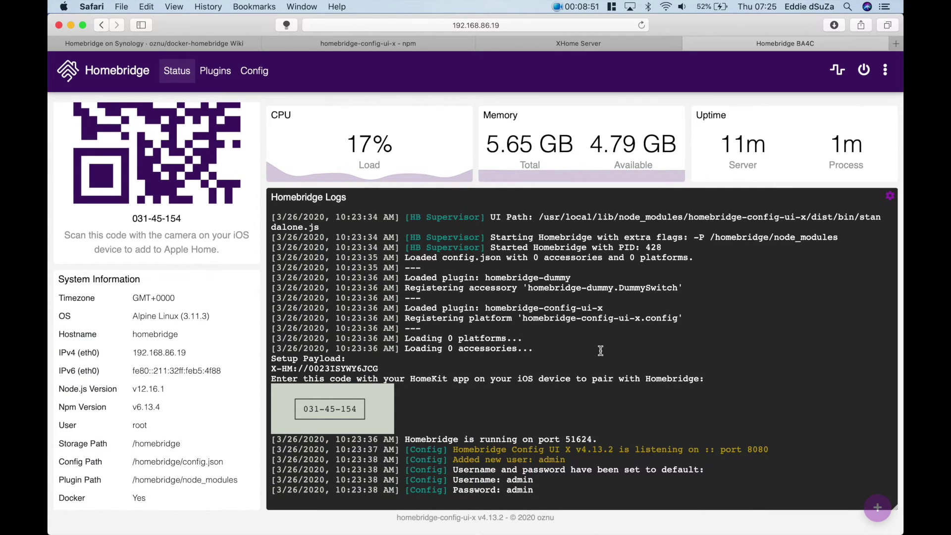
left_click_drag(544, 491, 466, 463)
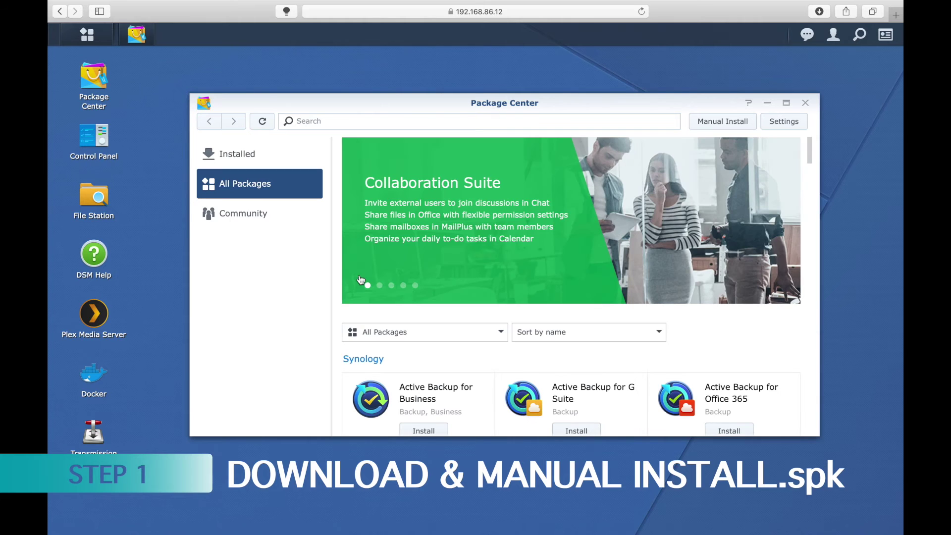
- Manually upload HomebridgeDocker-x86_64-1.1.0.spk and accept its missing digital signature
left_click(702, 124)
left_click(573, 224)
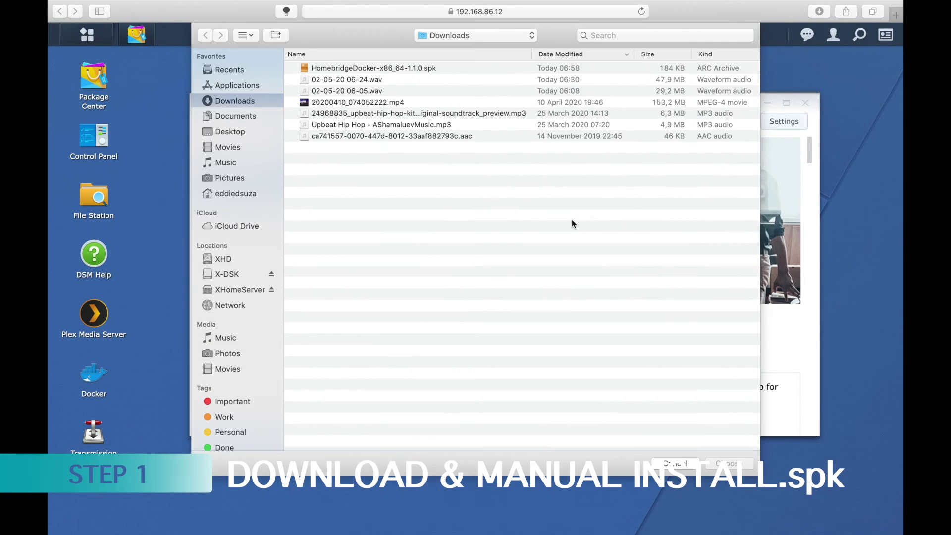
double_click(431, 70)
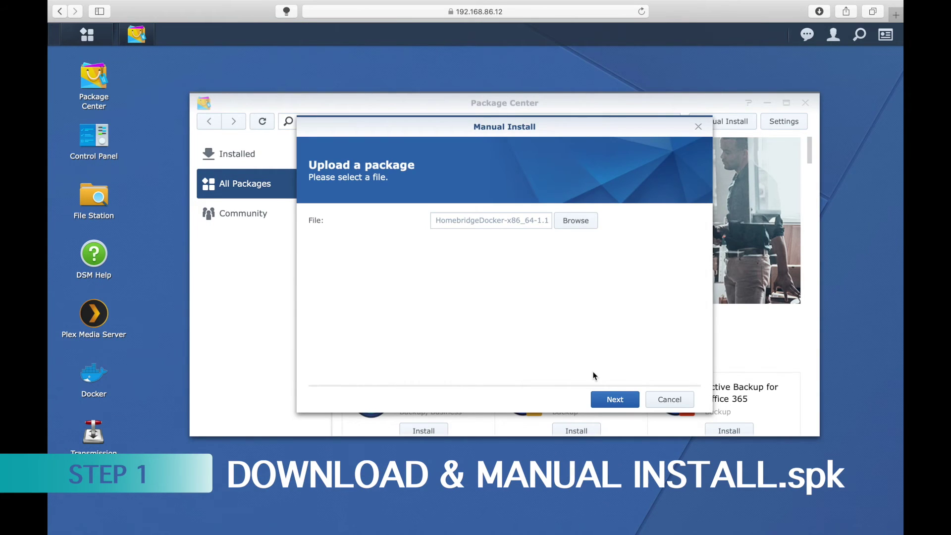
left_click(612, 403)
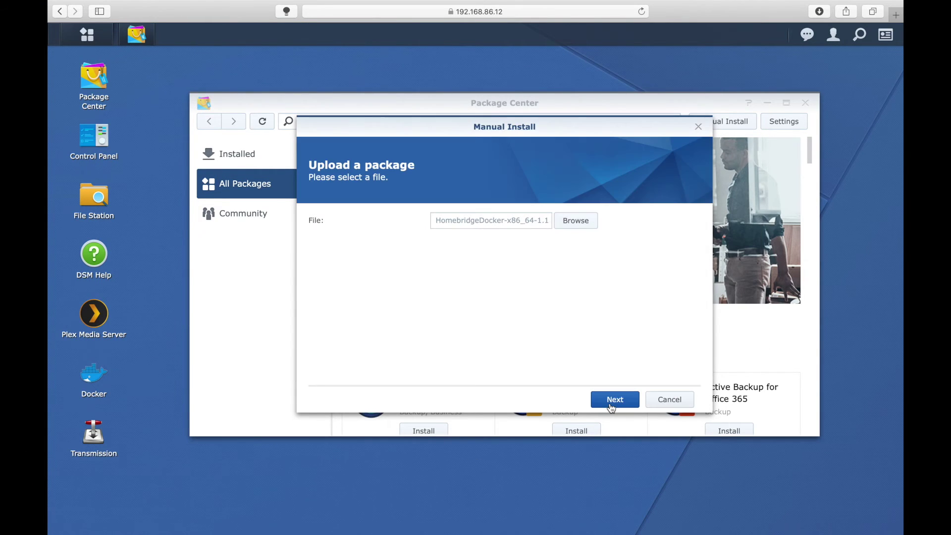
left_click(585, 287)
- Set the config path to /volume1/docker/homebridge1, keep Config UI X enabled, and install
left_click(557, 242)
type("1/docker/homebridge1")
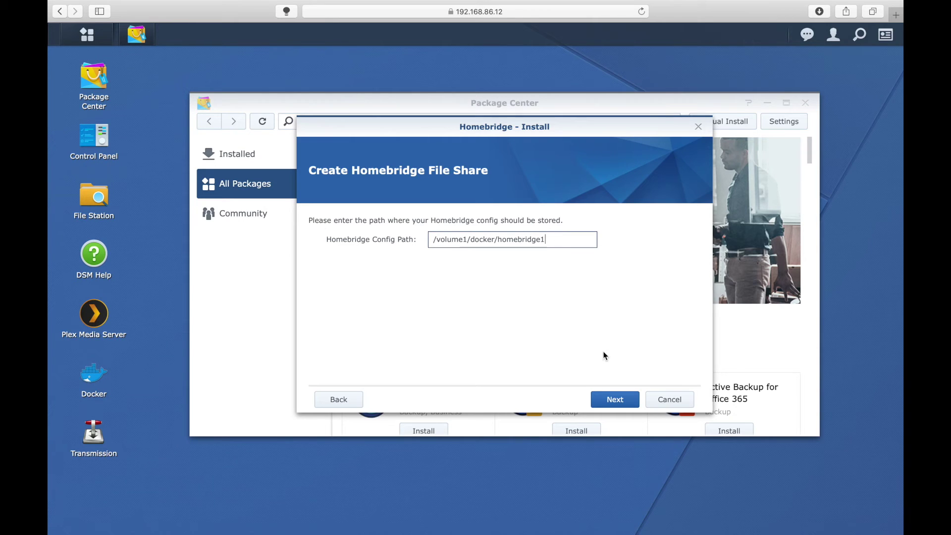
left_click(611, 401)
left_click(617, 399)
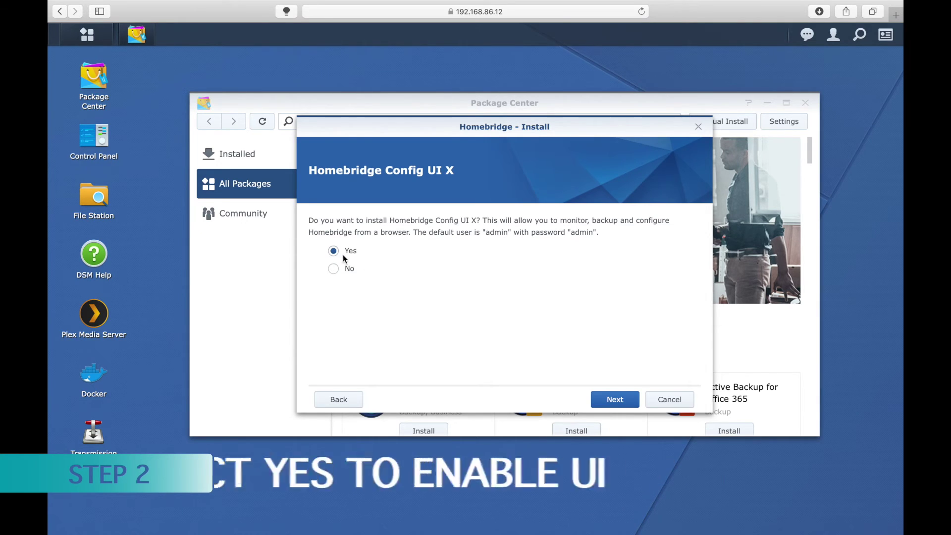
left_click(614, 400)
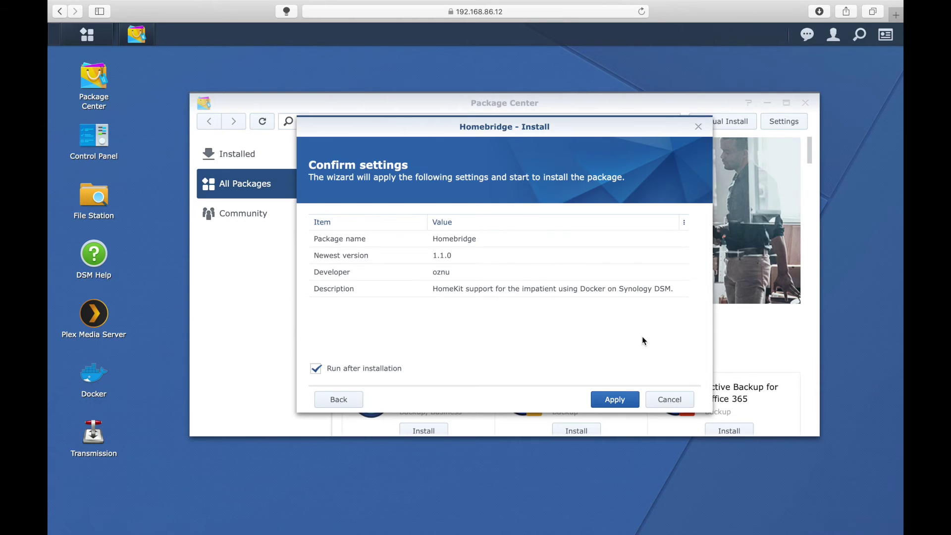
left_click(617, 399)
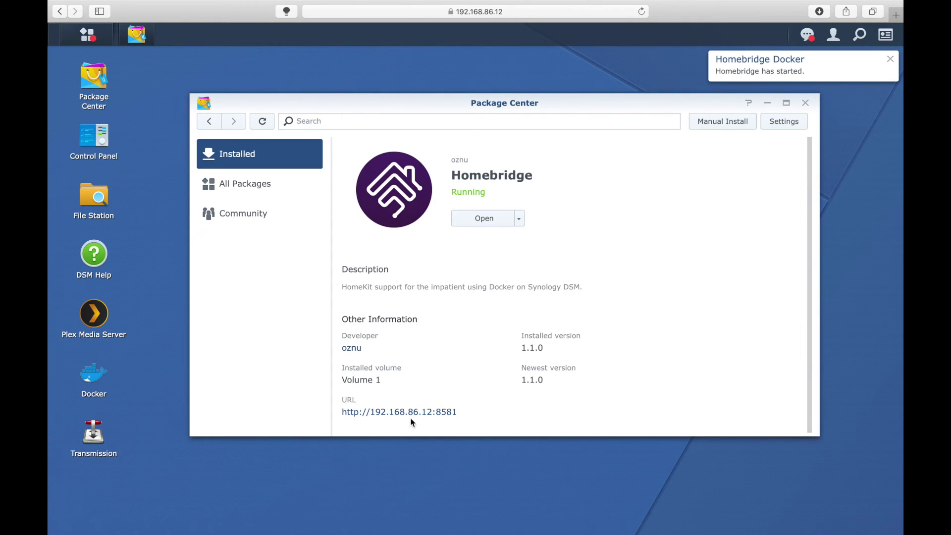
left_click(414, 411)
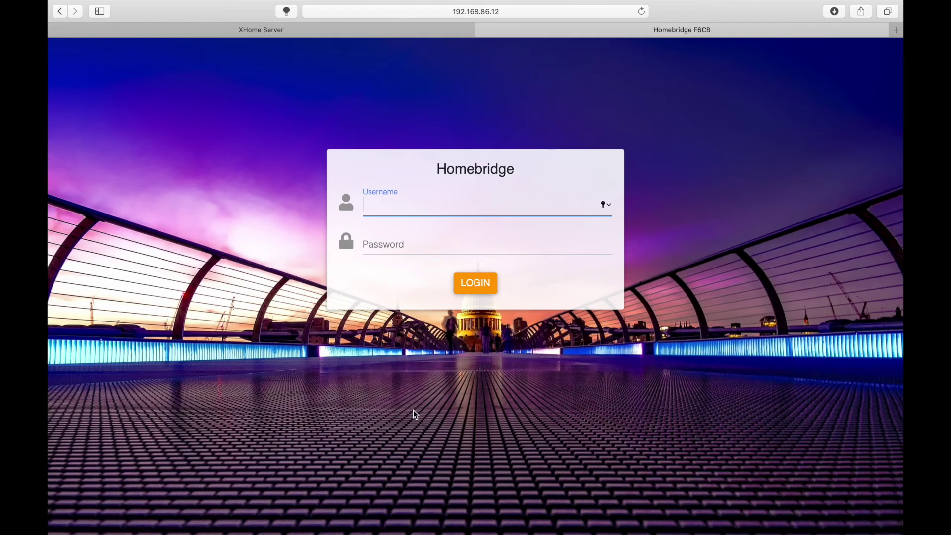
key("Return")
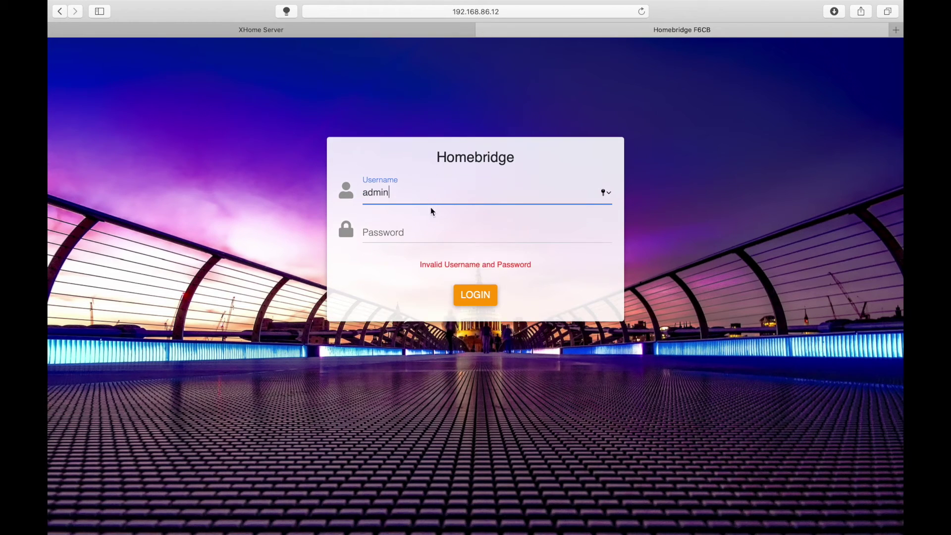
left_click(430, 233)
key("Return")
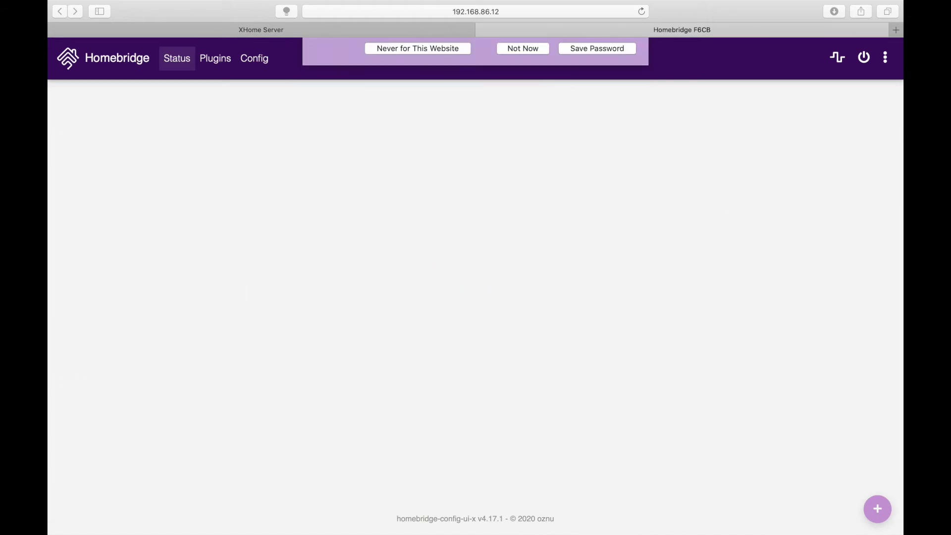